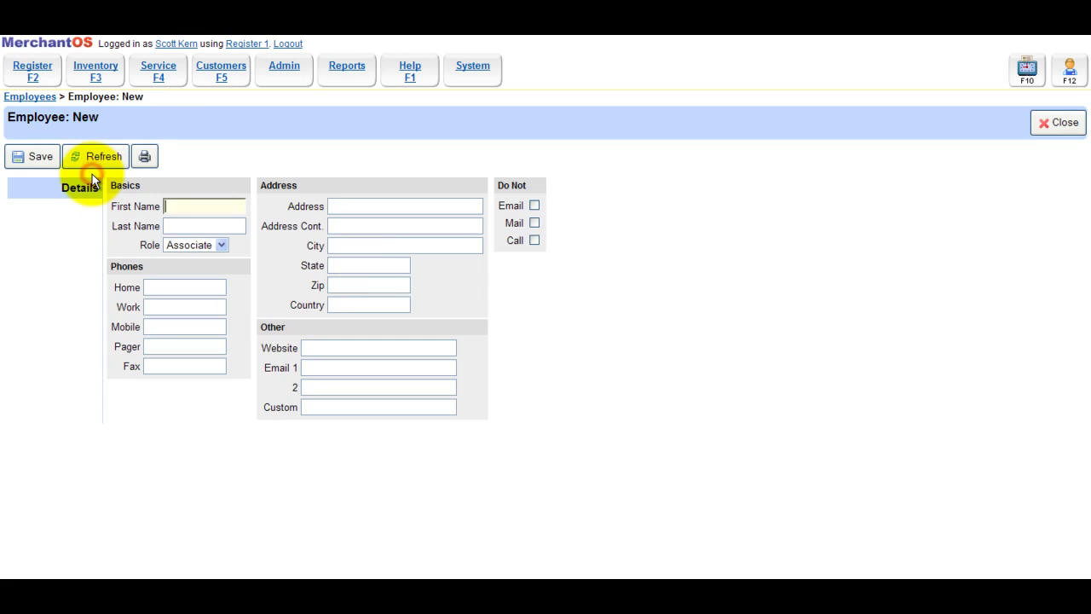
# Enter 'Test' as the first and last name and save the new employee
pyautogui.write('Test')
pyautogui.press('Tab')
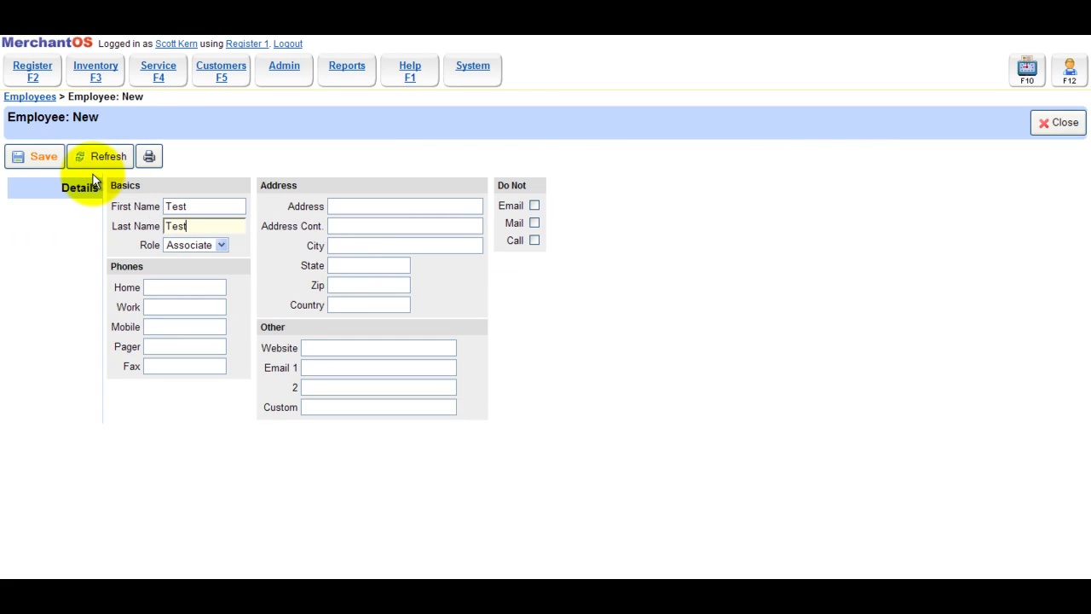
pyautogui.click(28, 158)
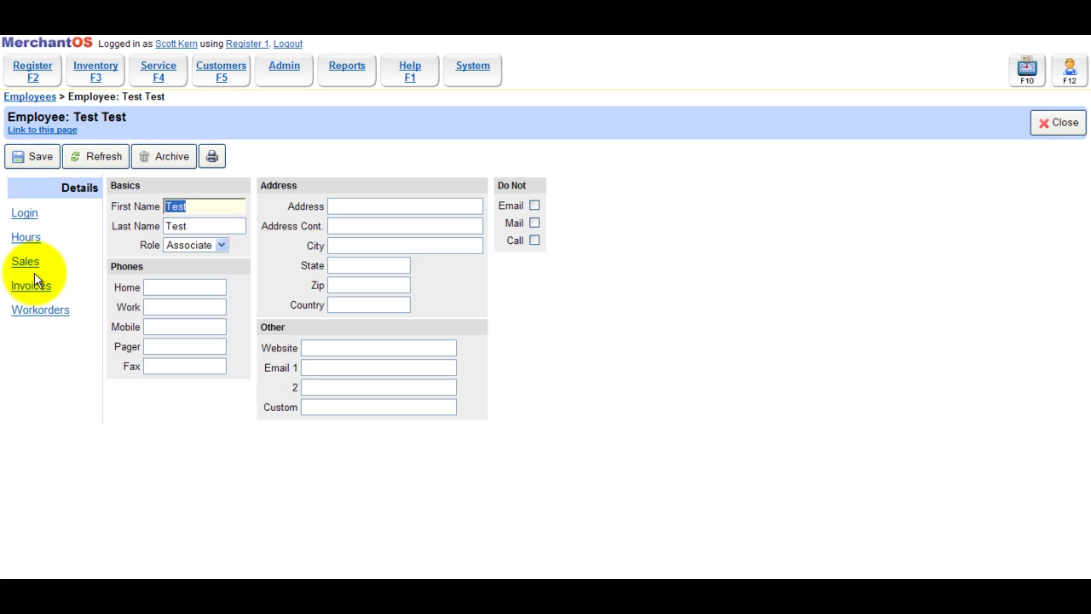
# Keep Associate as the employee's role and go to the employee's Login page
pyautogui.click(222, 245)
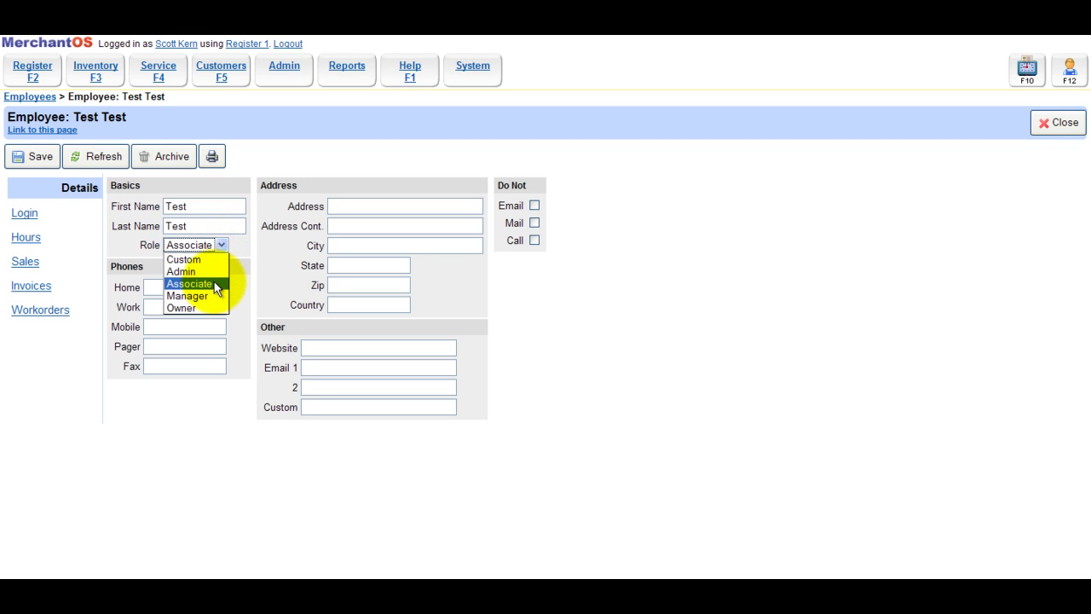
pyautogui.click(237, 269)
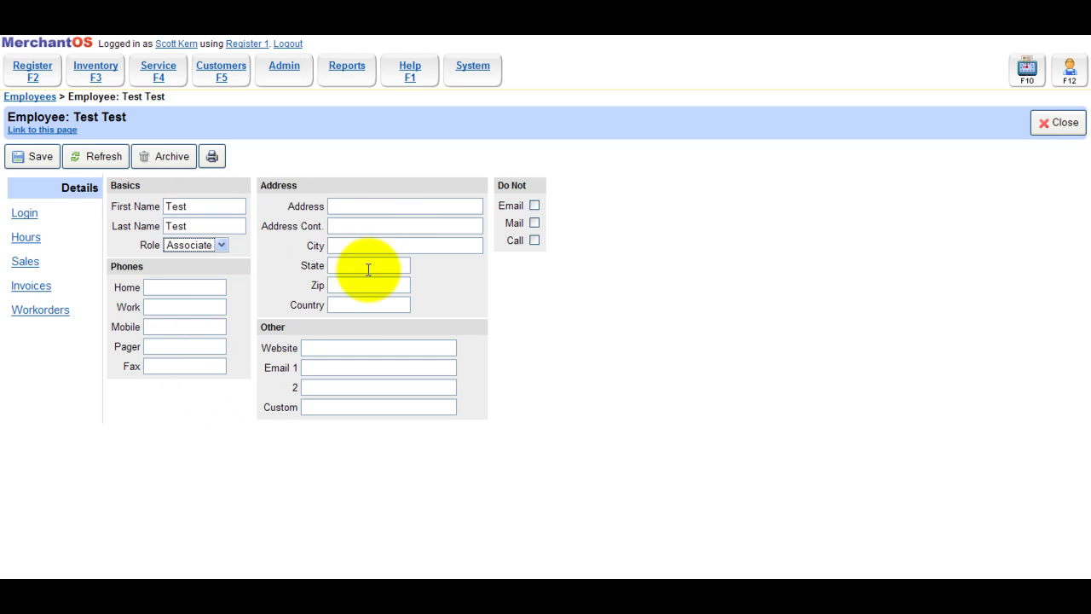
pyautogui.click(25, 217)
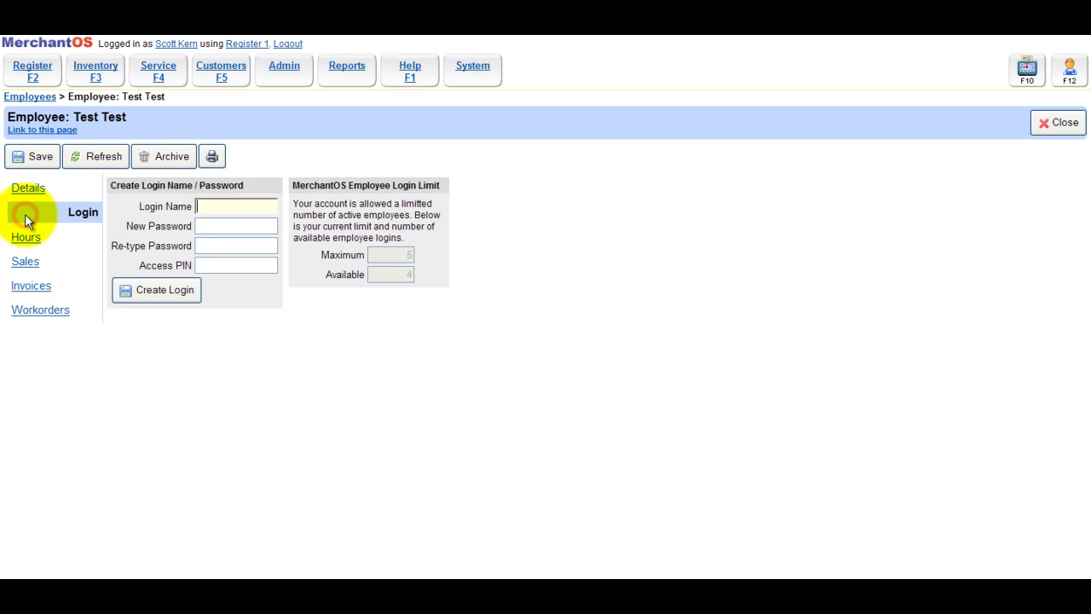
# Create login 'test1234' with a password and access PIN, then return to Employees
pyautogui.click(208, 208)
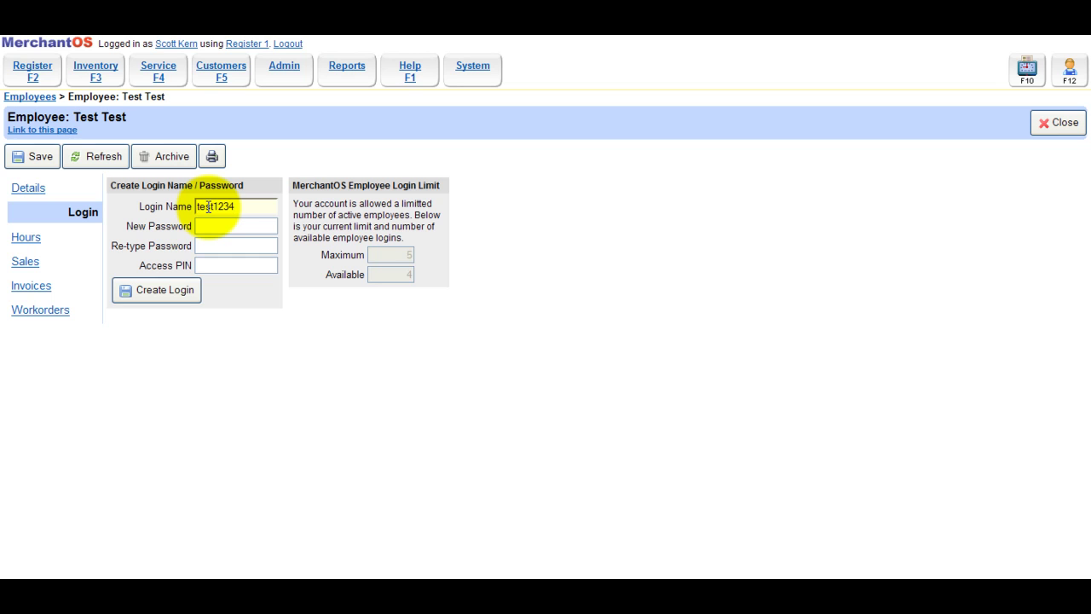
pyautogui.write('test1234')
pyautogui.click(207, 226)
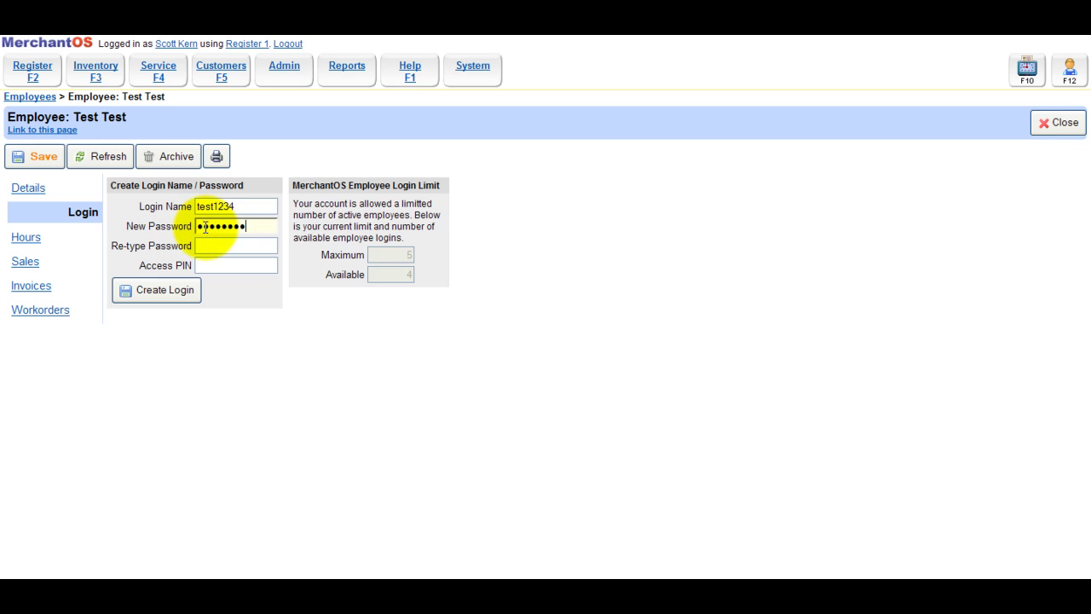
pyautogui.press('Tab')
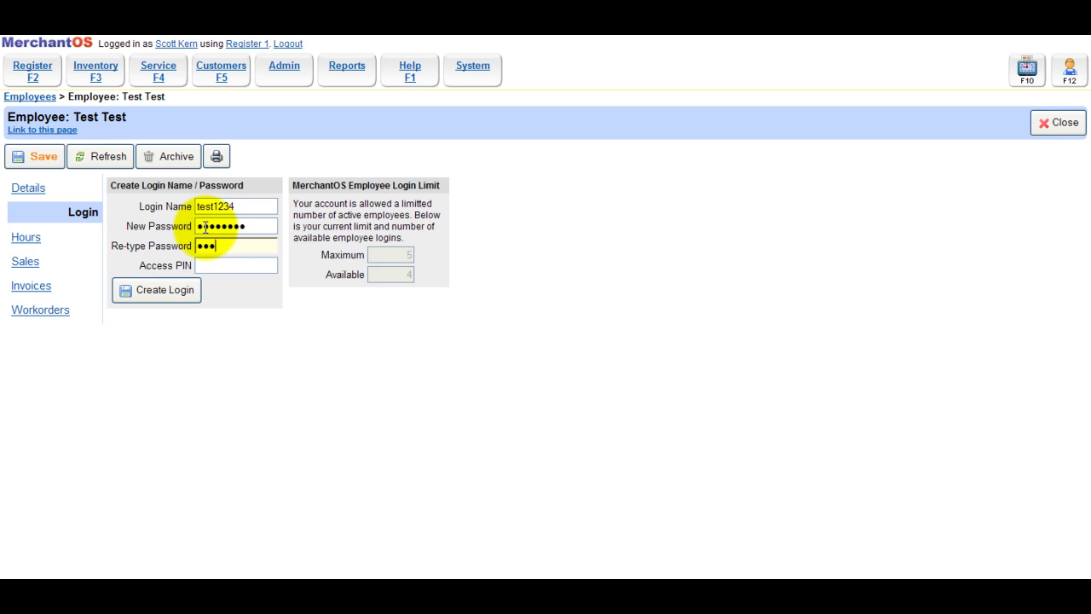
pyautogui.click(211, 266)
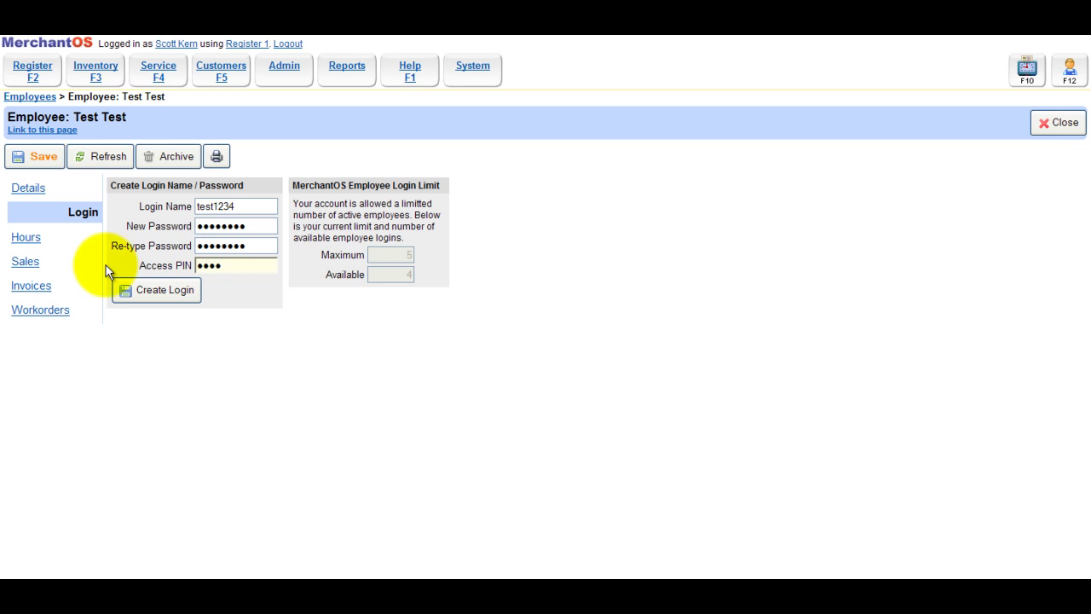
pyautogui.click(158, 293)
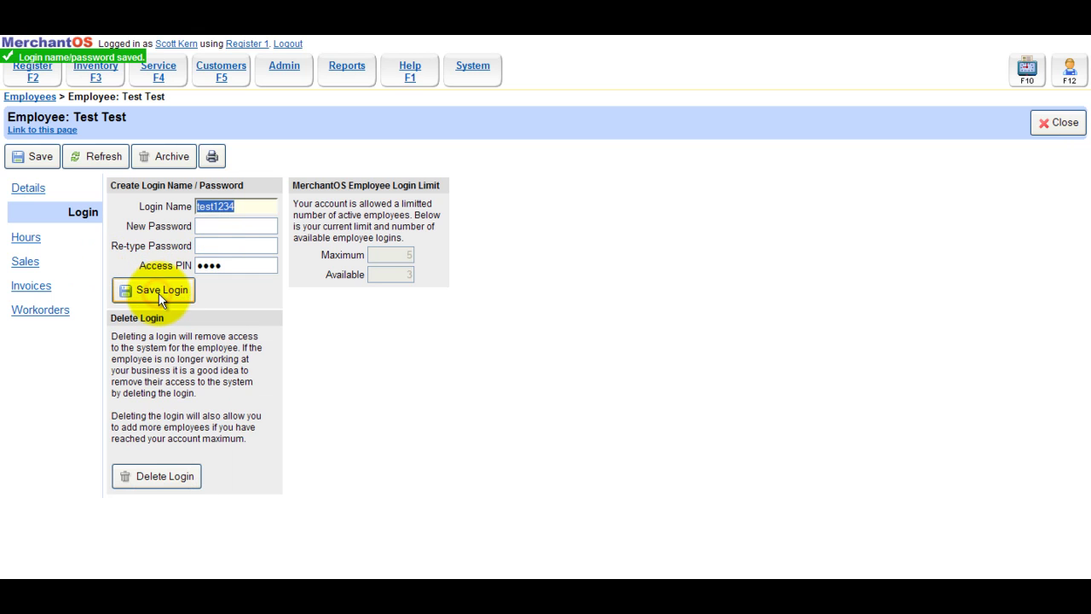
pyautogui.click(28, 99)
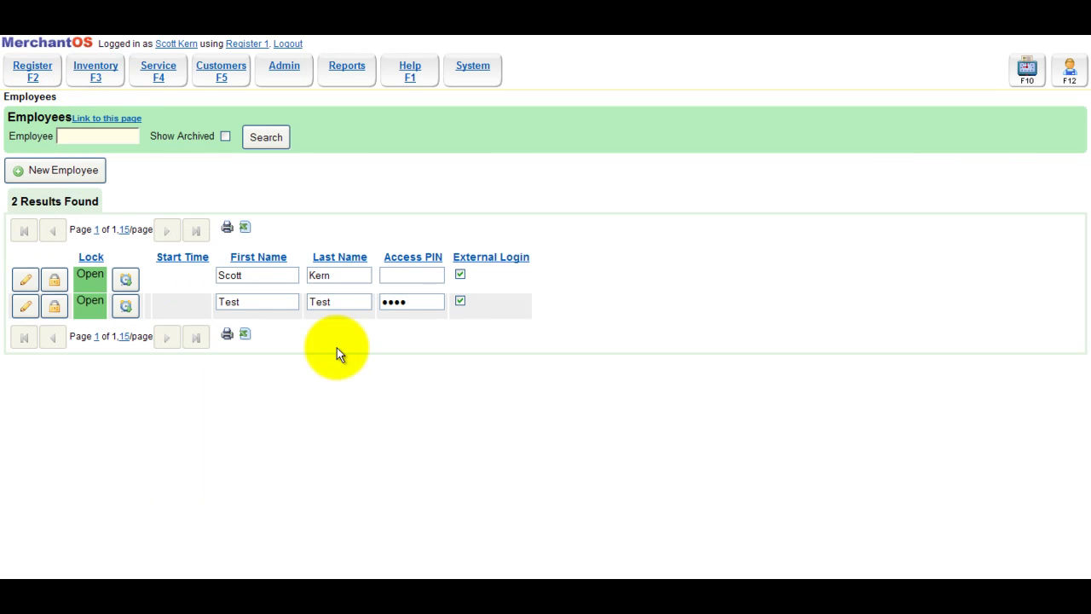
# Toggle the test employee's external login and sign in at the register with their PIN
pyautogui.moveTo(415, 302); pyautogui.dragTo(353, 301)
pyautogui.click(460, 301)
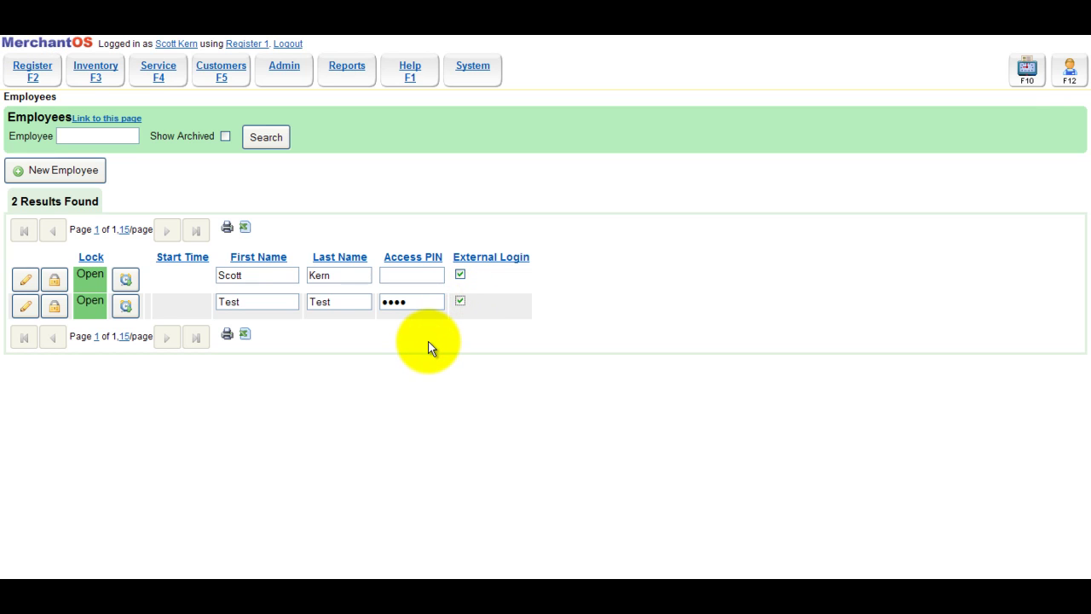
pyautogui.click(1070, 75)
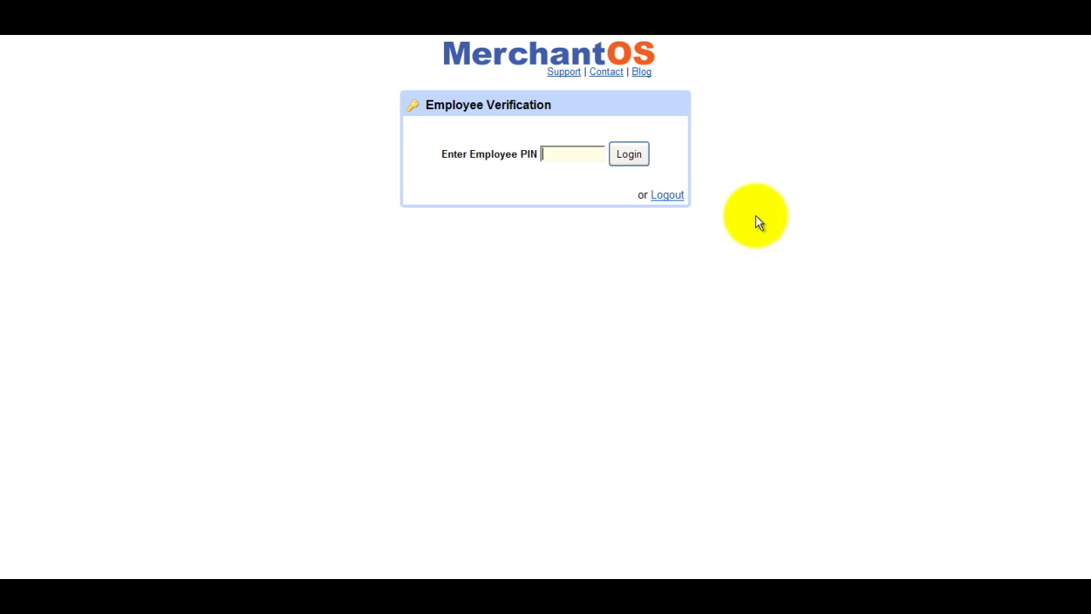
pyautogui.write('1234')
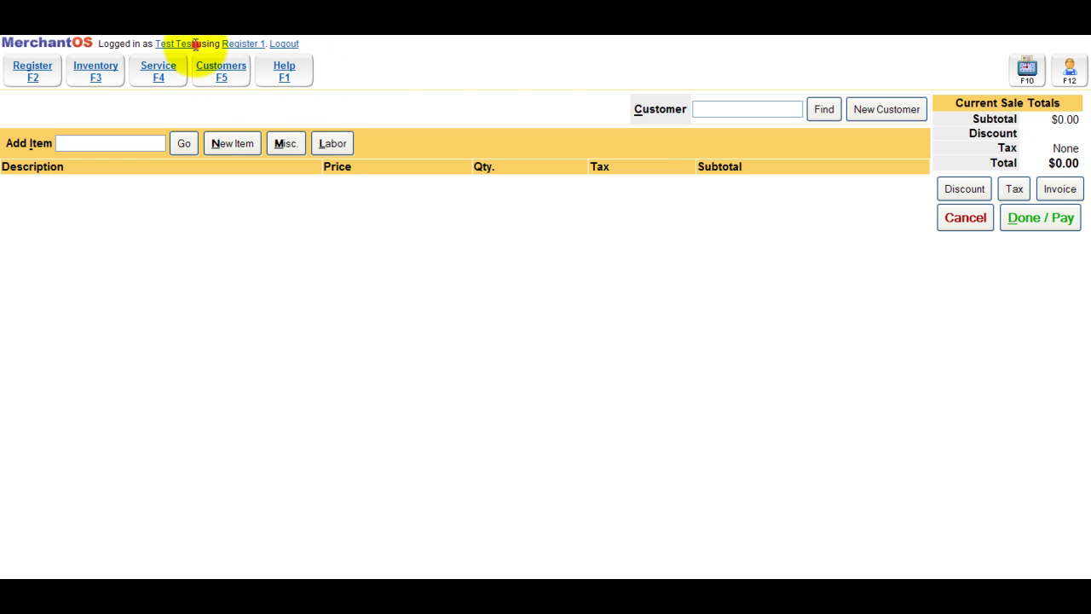
pyautogui.moveTo(199, 43); pyautogui.dragTo(154, 47)
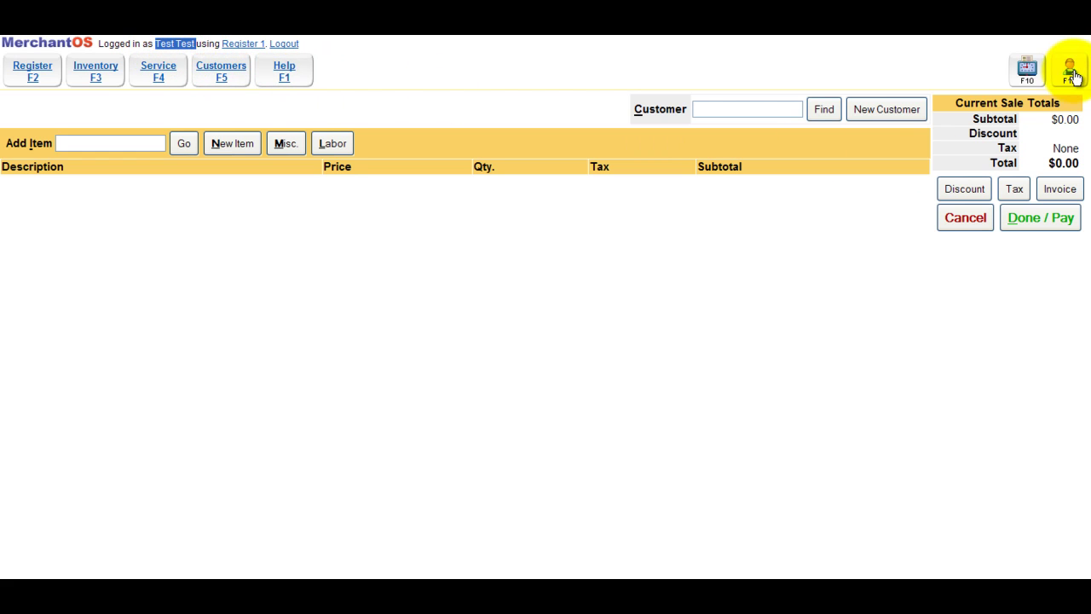
# Sign back in as the original user with the owner's PIN and open Admin
pyautogui.click(1071, 72)
pyautogui.write('1234')
pyautogui.press('Return')
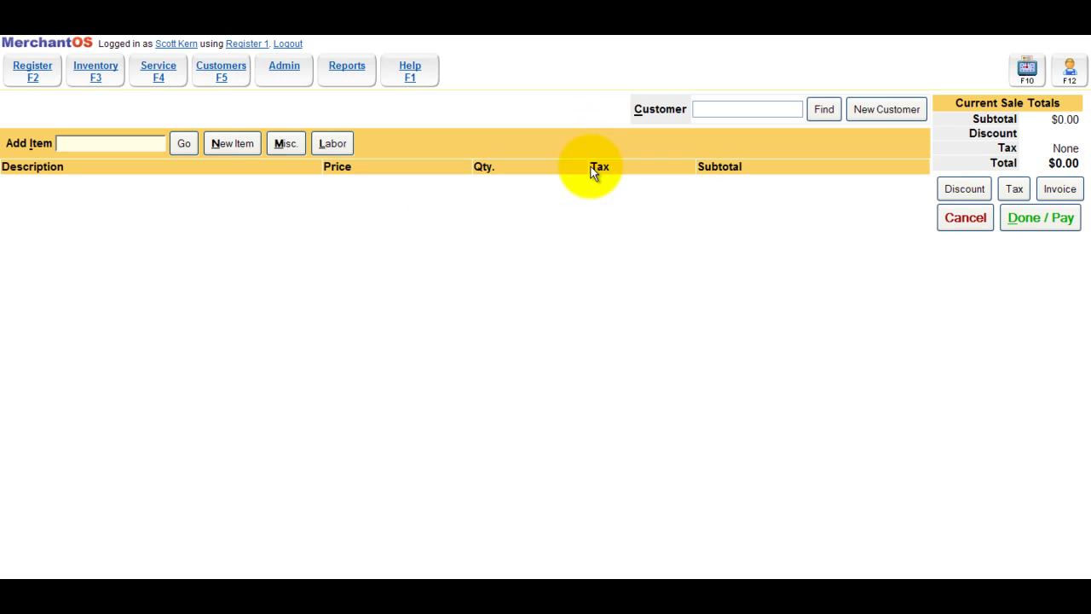
pyautogui.moveTo(205, 44); pyautogui.dragTo(154, 44)
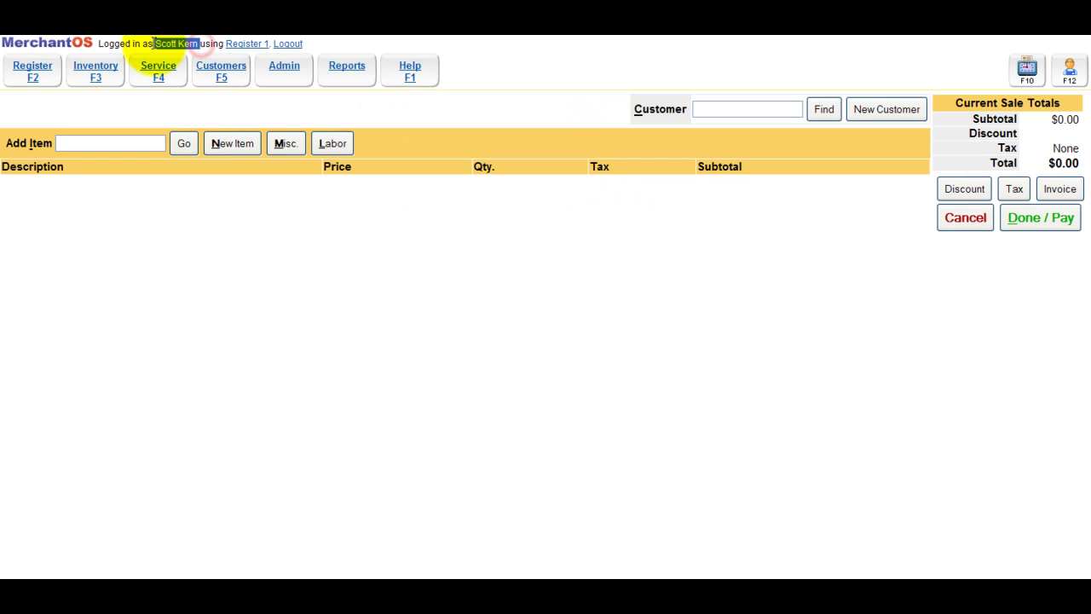
pyautogui.click(292, 78)
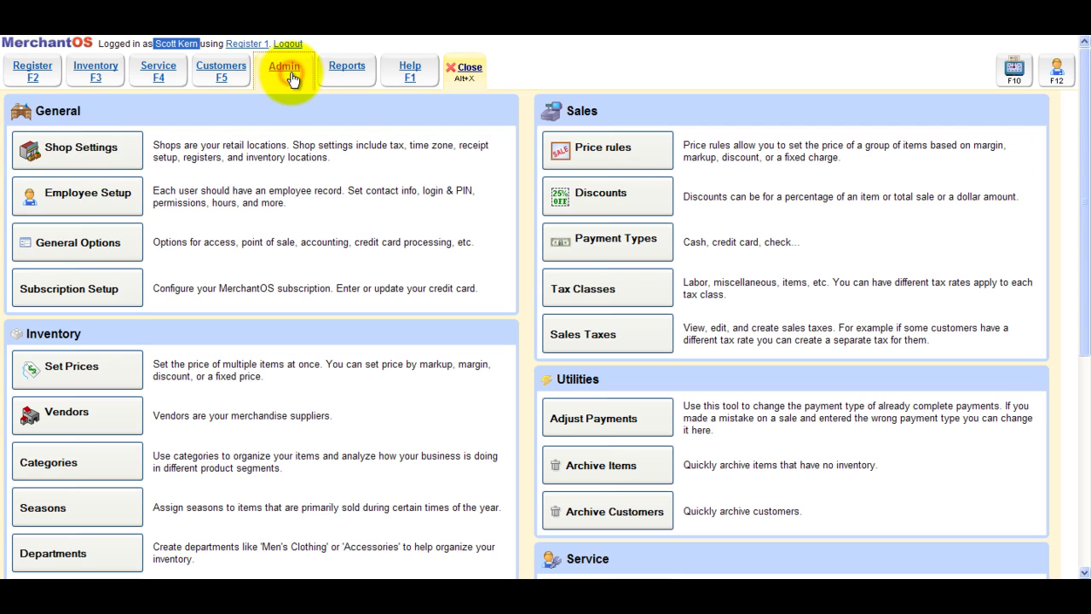
# Save the test employee with the Custom role and review their individual access rights
pyautogui.click(99, 196)
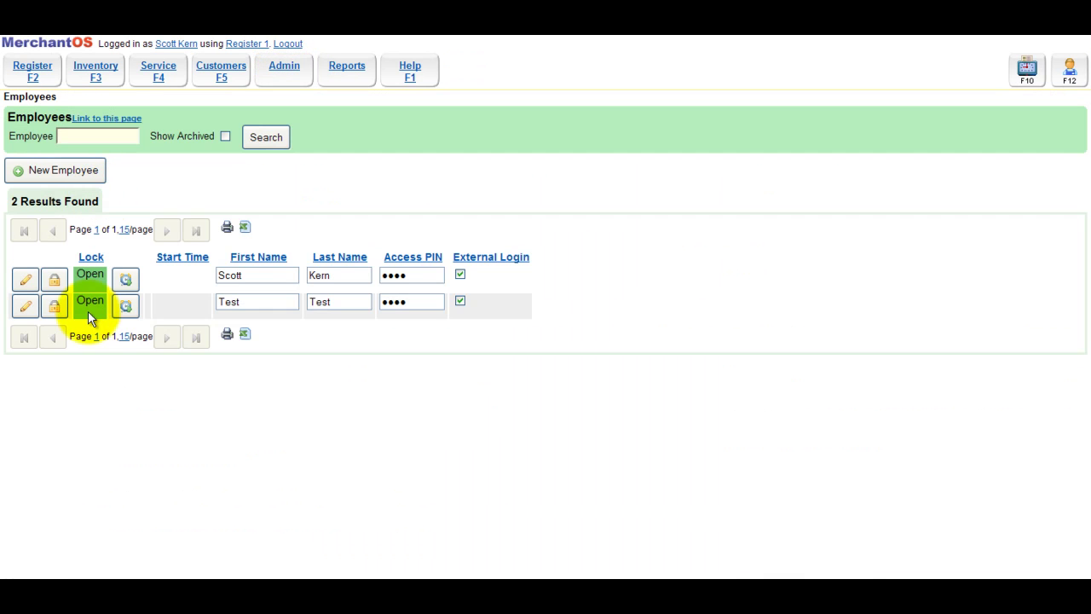
pyautogui.click(22, 308)
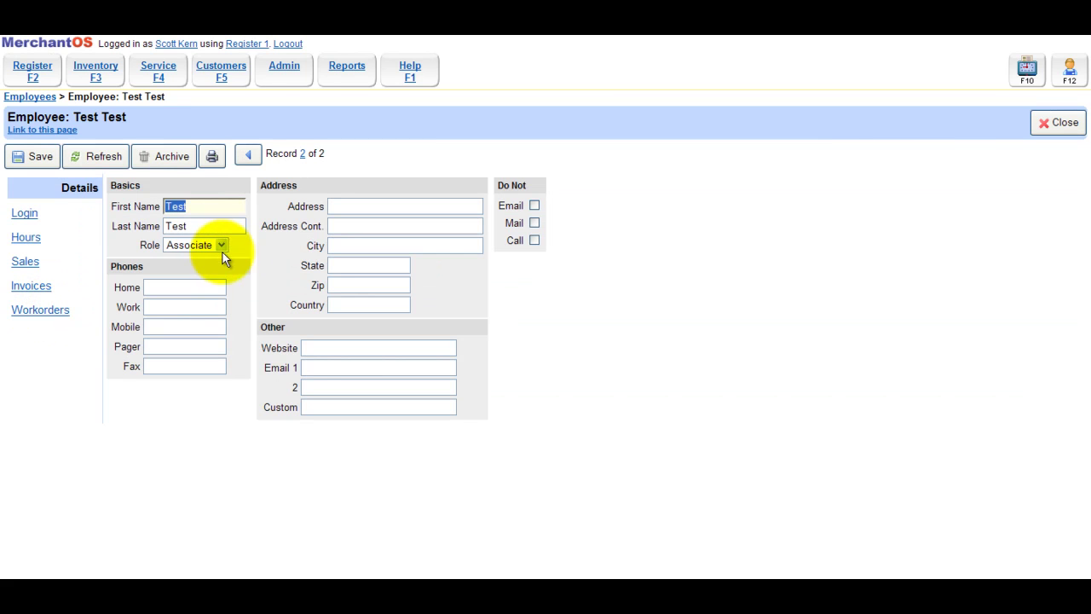
pyautogui.click(220, 244)
pyautogui.click(215, 256)
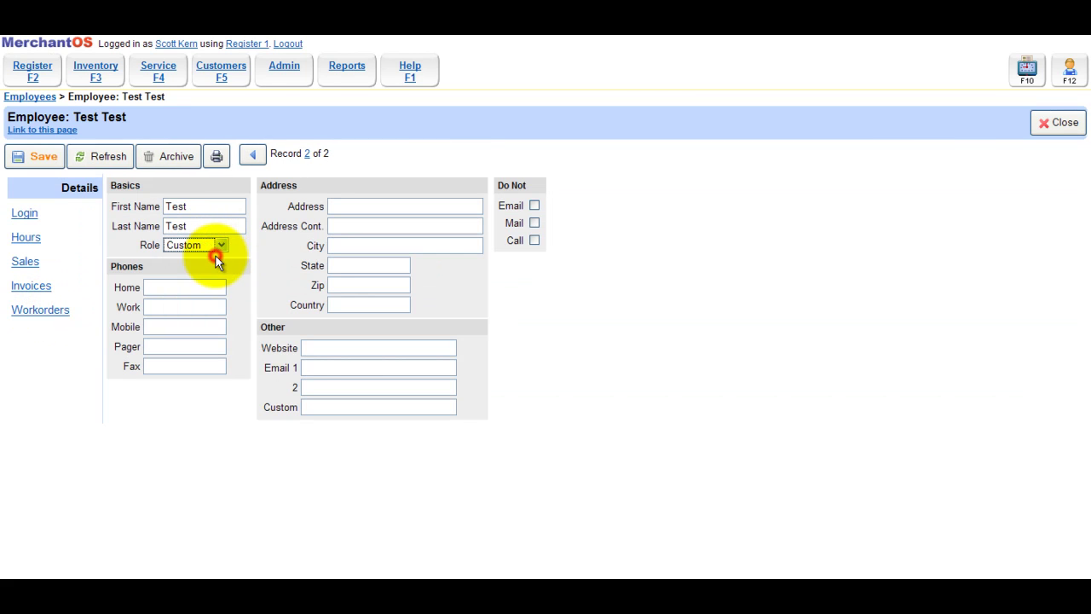
pyautogui.click(54, 160)
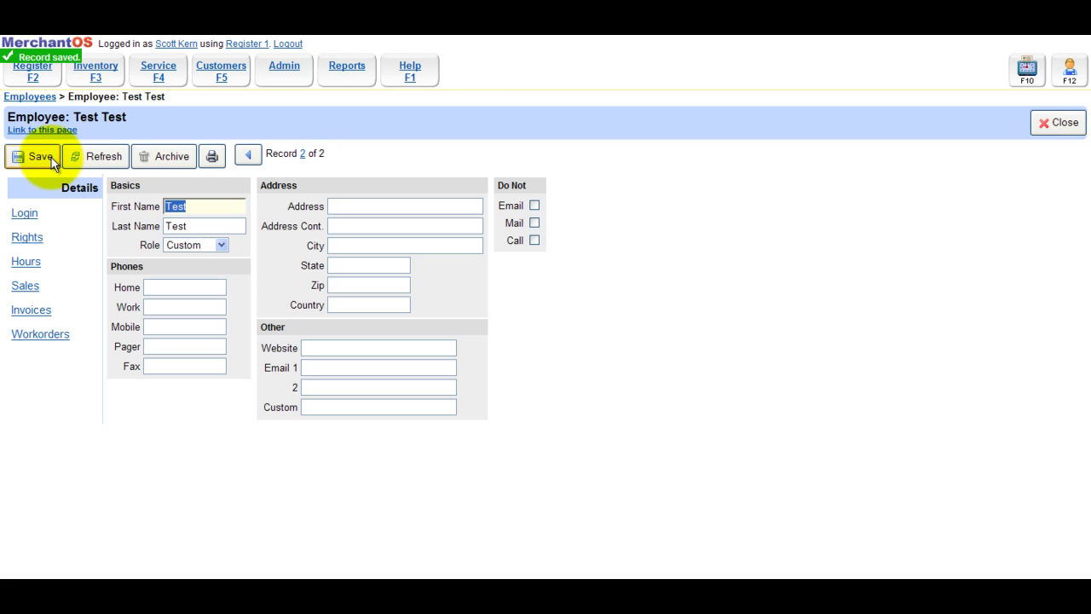
pyautogui.click(27, 238)
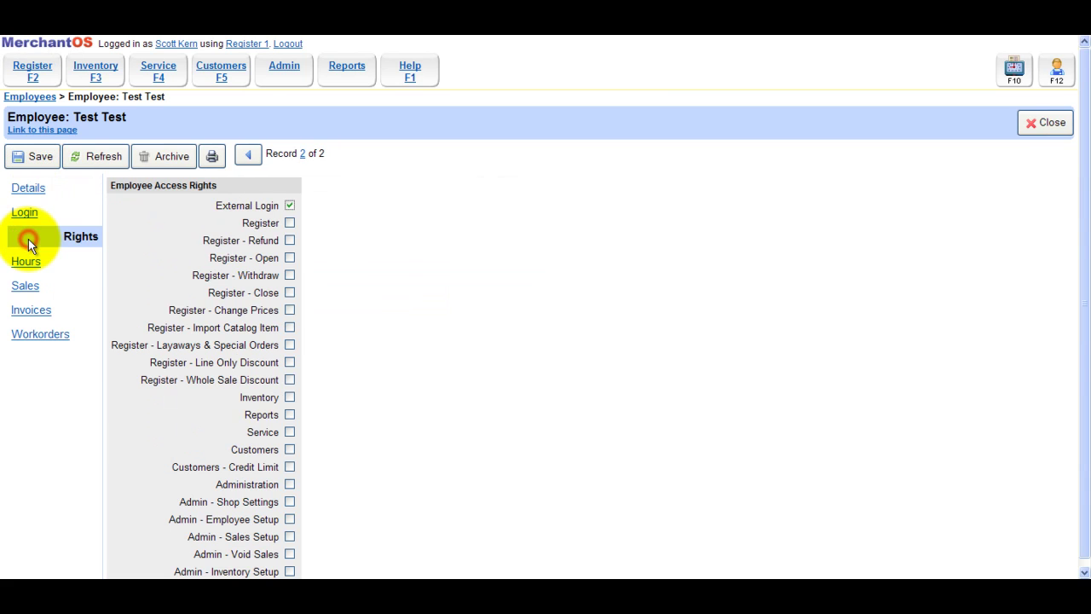
pyautogui.scroll(-1, 349, 261)
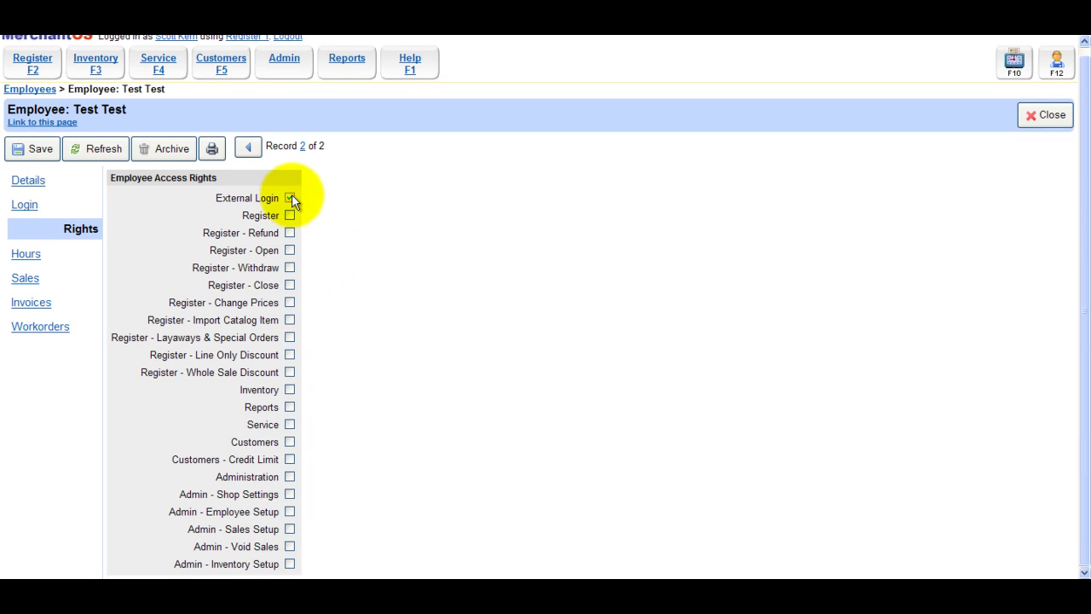
# Set the test employee's role back to Associate and save it
pyautogui.click(25, 180)
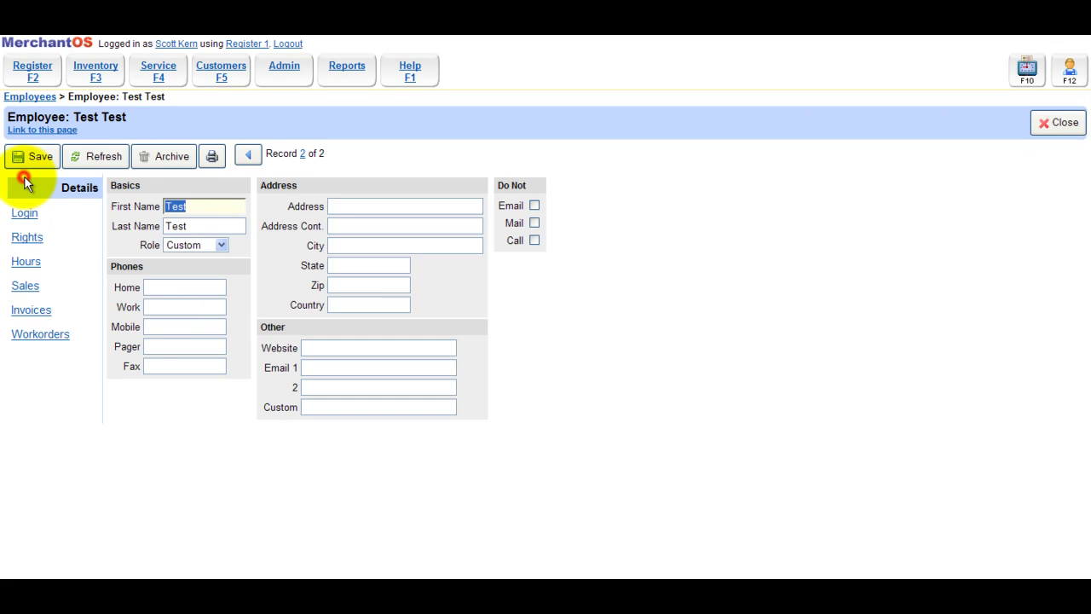
pyautogui.click(220, 245)
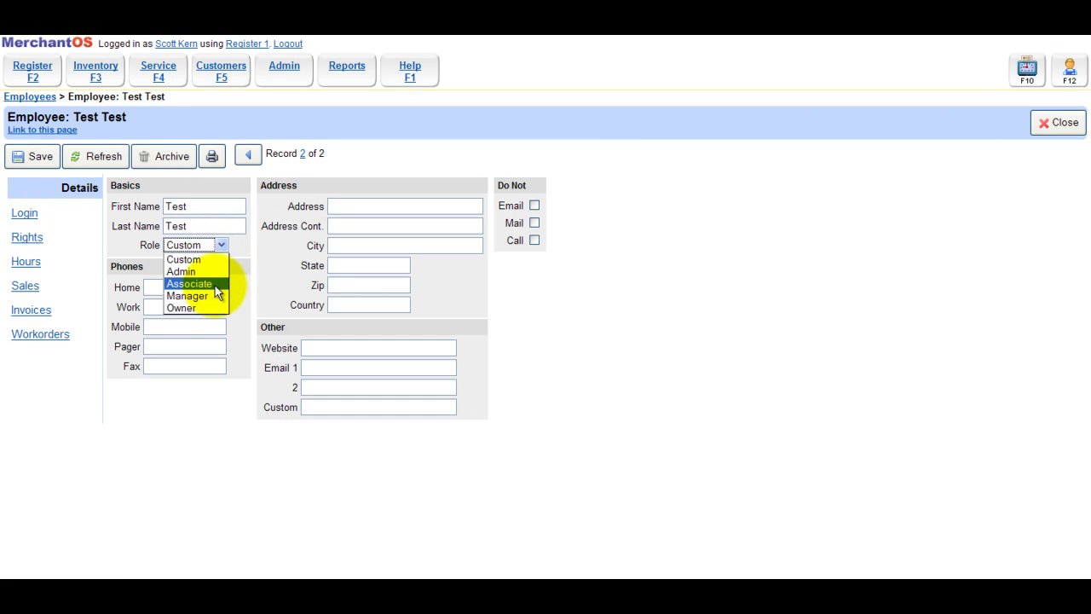
pyautogui.click(205, 284)
pyautogui.click(38, 156)
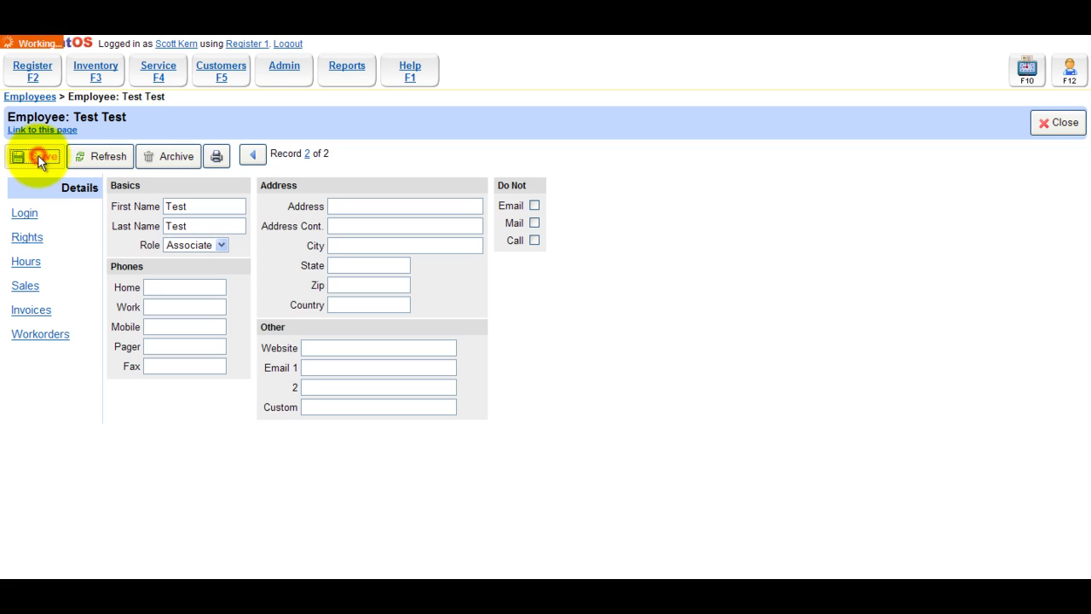
pyautogui.click(290, 75)
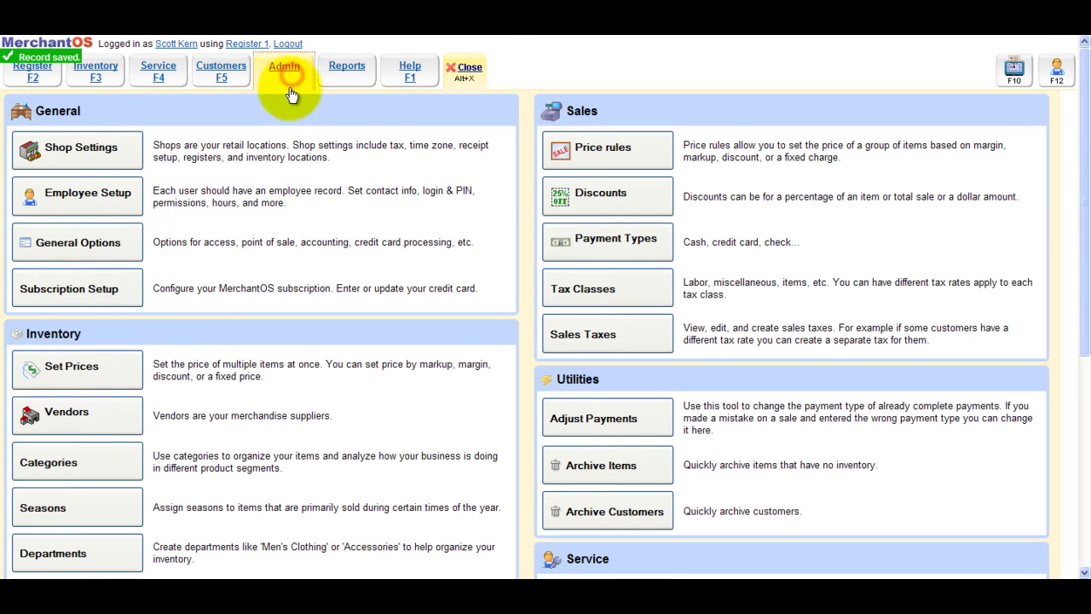
# Step through the Associate, Manager, Admin and Owner role rights, then return to Employee Roles
pyautogui.scroll(-5, 186, 323)
pyautogui.click(124, 366)
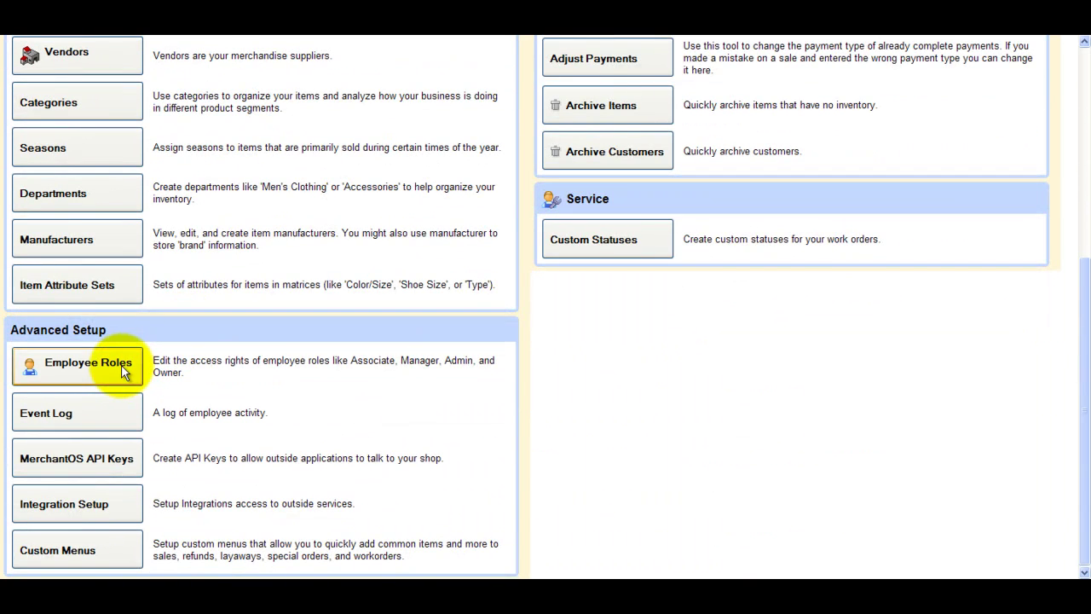
pyautogui.click(25, 223)
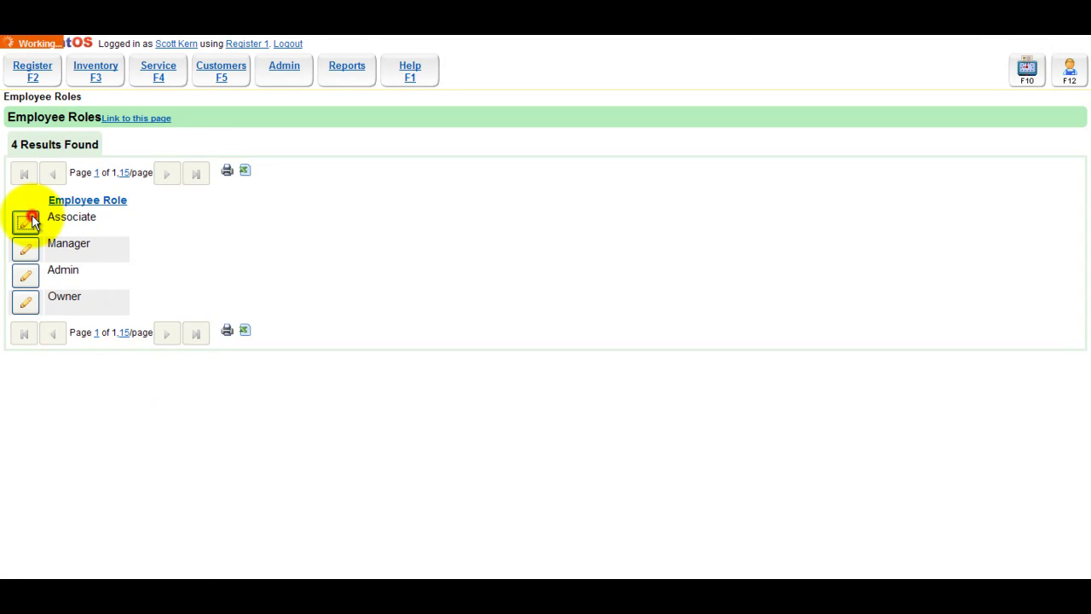
pyautogui.scroll(-1, 198, 225)
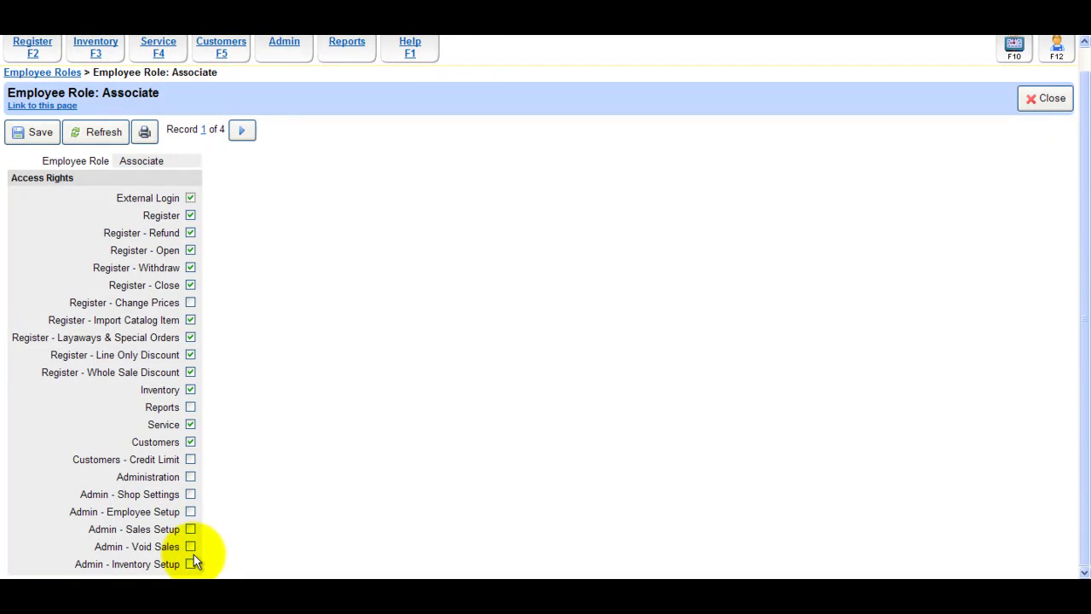
pyautogui.click(242, 130)
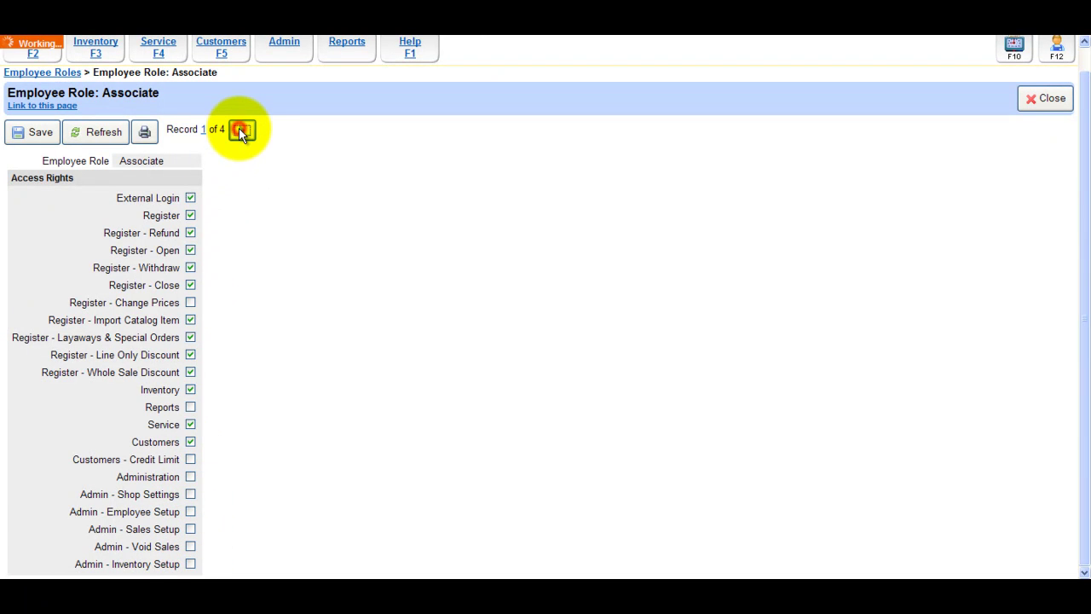
pyautogui.moveTo(177, 160); pyautogui.dragTo(127, 159)
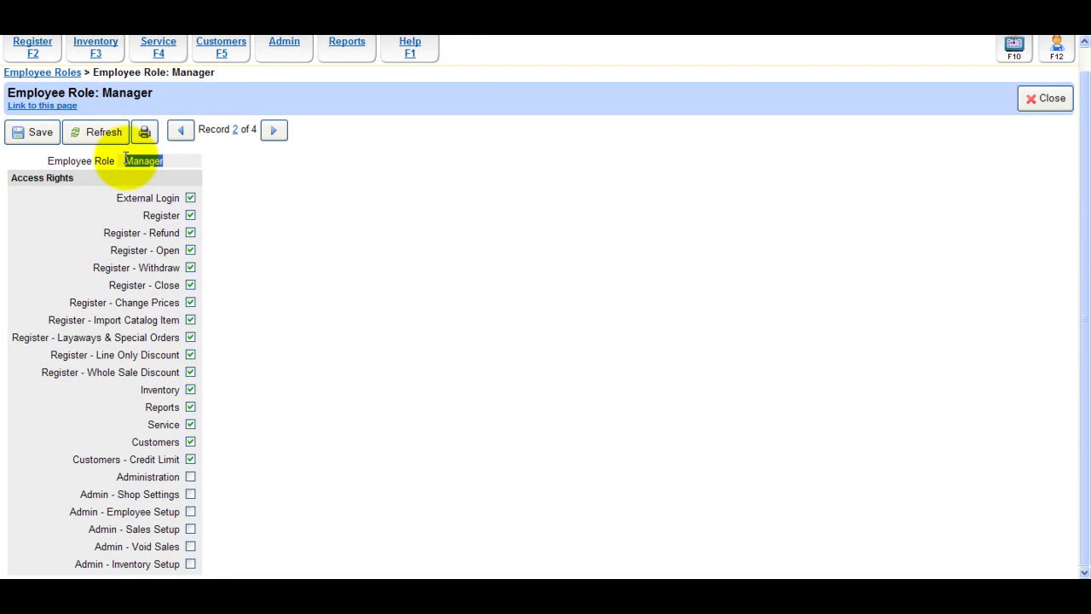
pyautogui.click(273, 129)
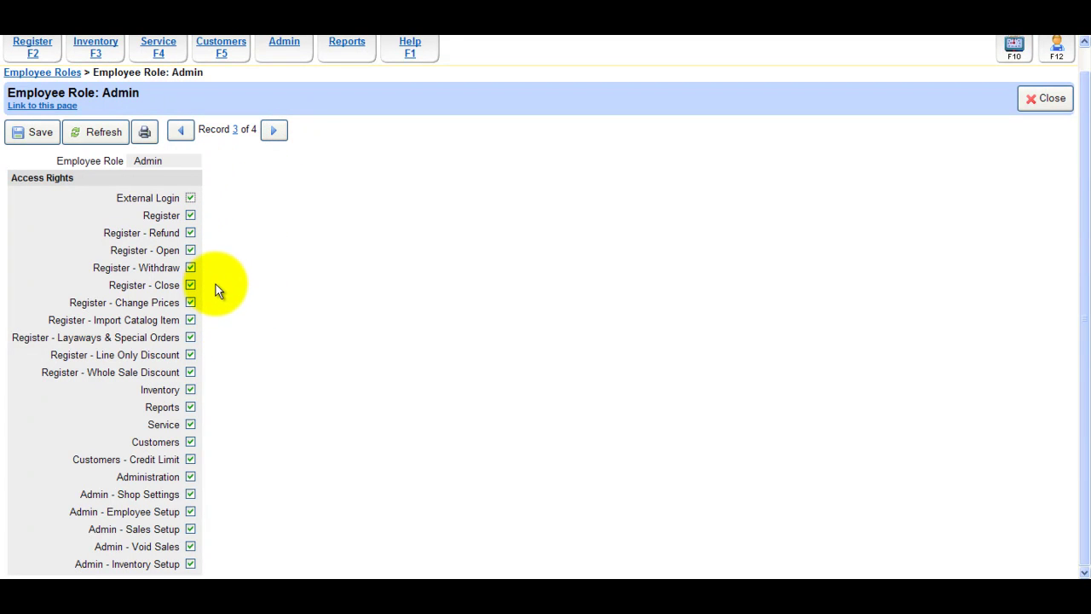
pyautogui.click(274, 132)
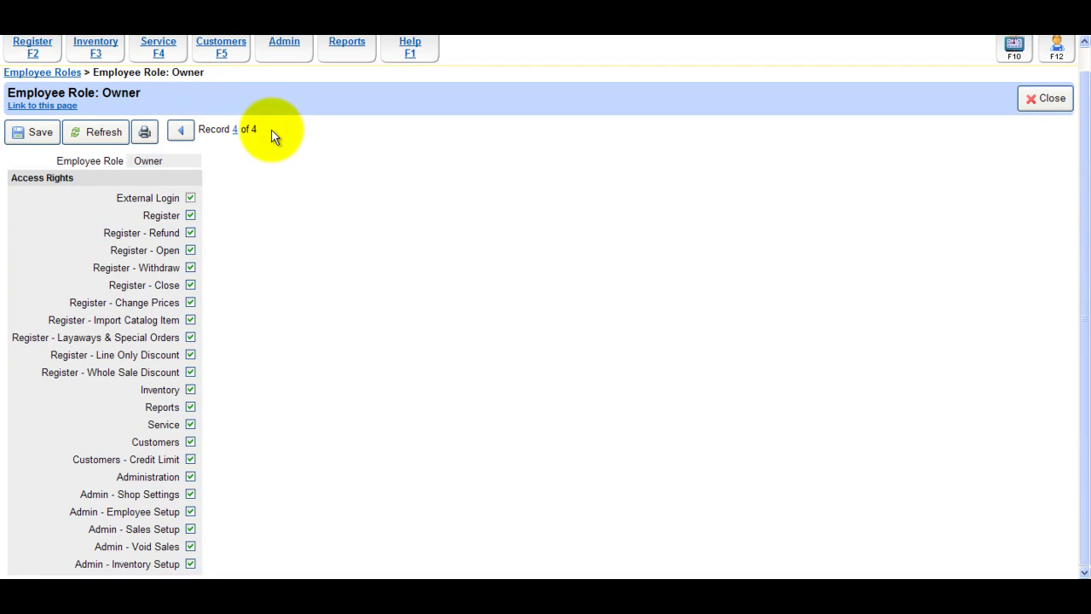
pyautogui.click(53, 72)
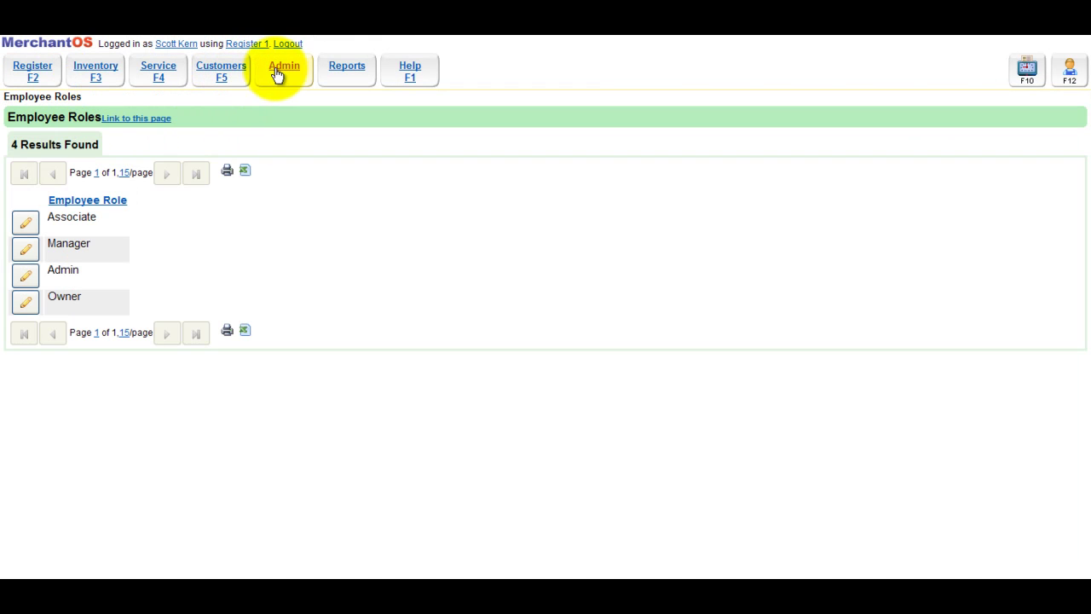
# Confirm the test employee is Associate, then uncheck and save External Login in their row
pyautogui.click(280, 74)
pyautogui.click(116, 195)
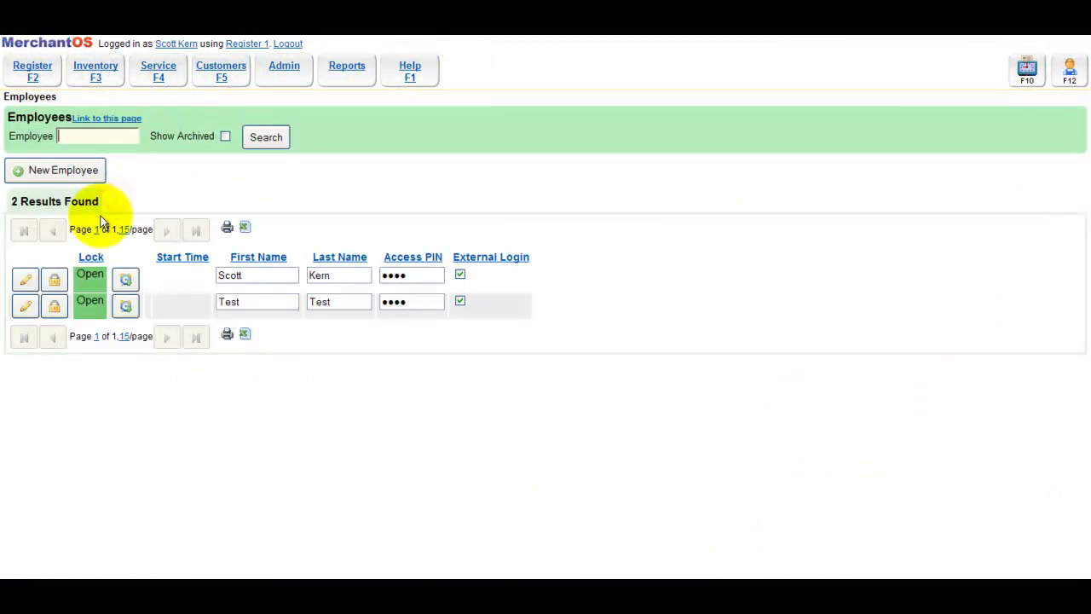
pyautogui.click(26, 307)
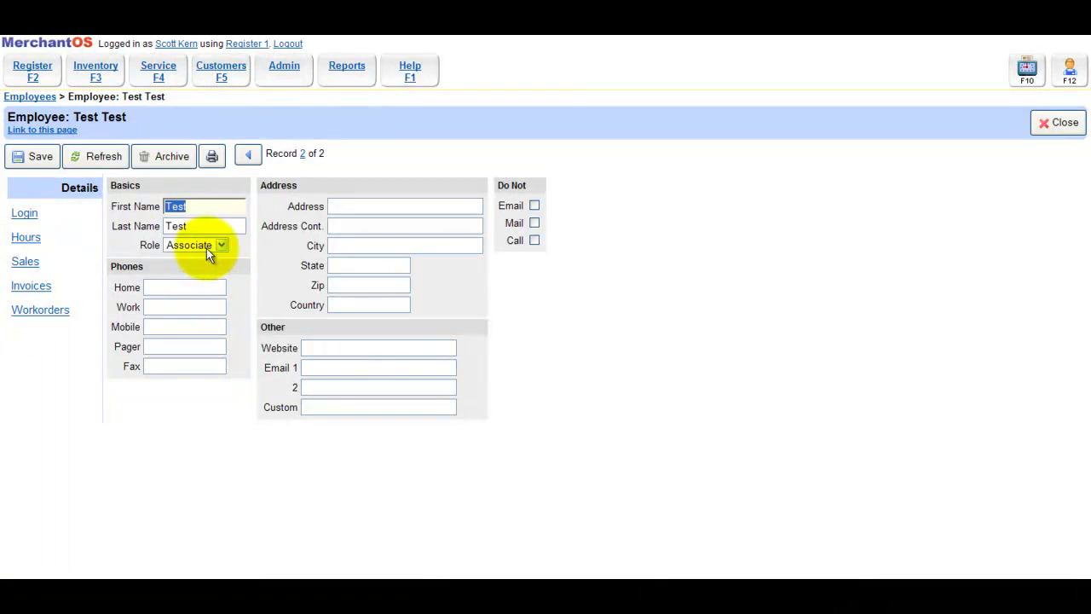
pyautogui.click(33, 97)
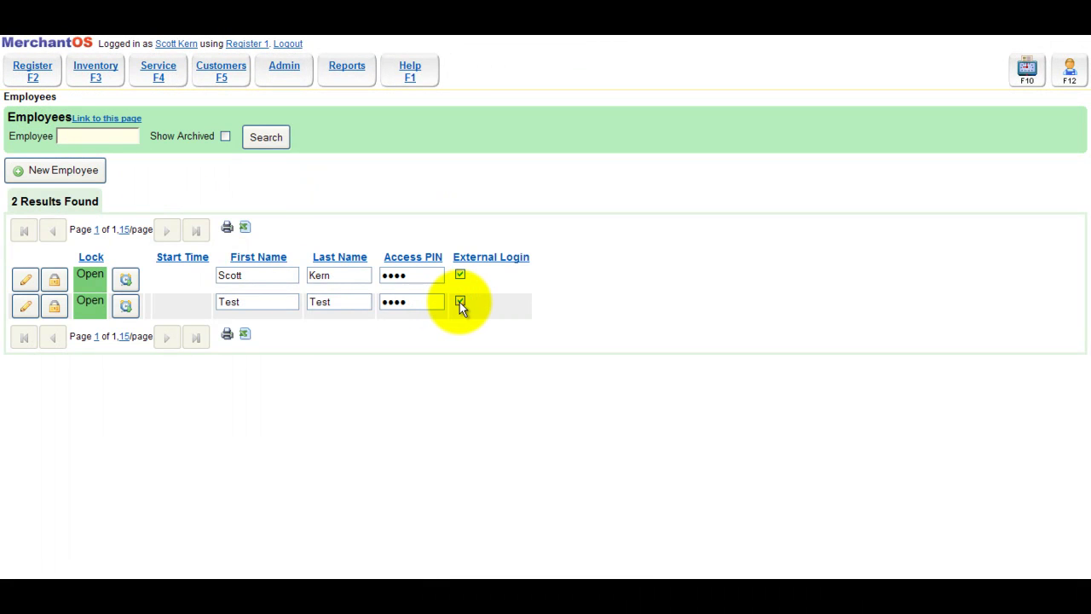
pyautogui.click(460, 302)
pyautogui.click(362, 197)
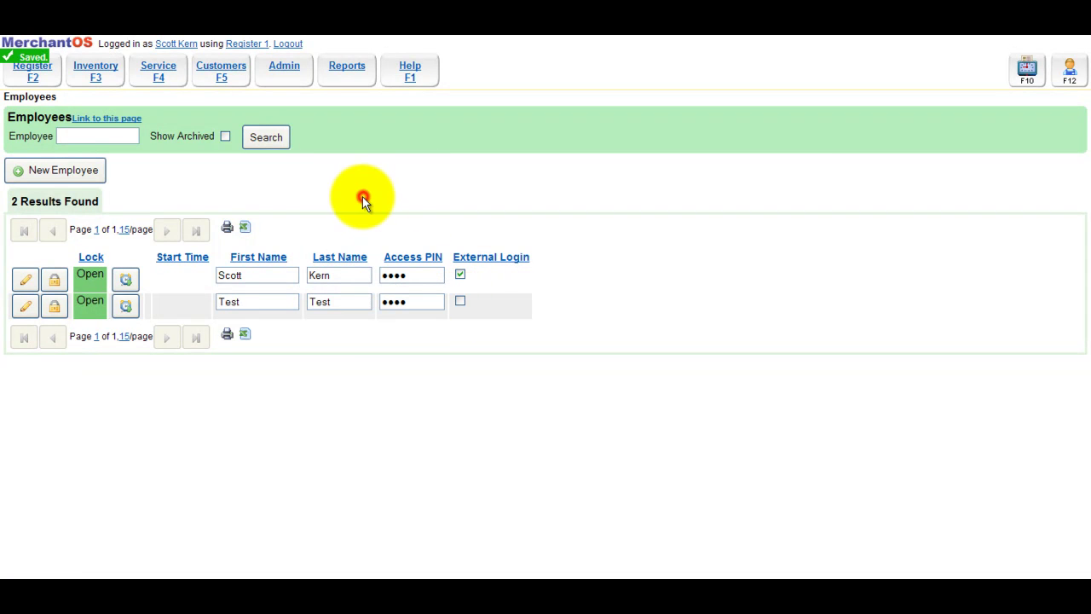
pyautogui.click(283, 77)
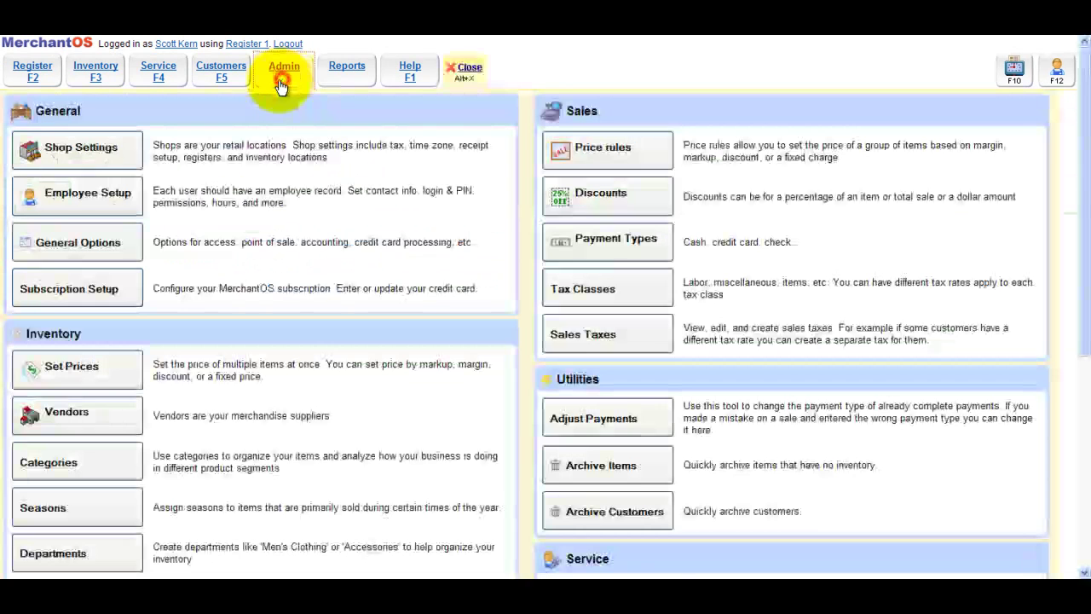
# Uncheck External Login in the Associate role's access rights and save the role
pyautogui.click(97, 209)
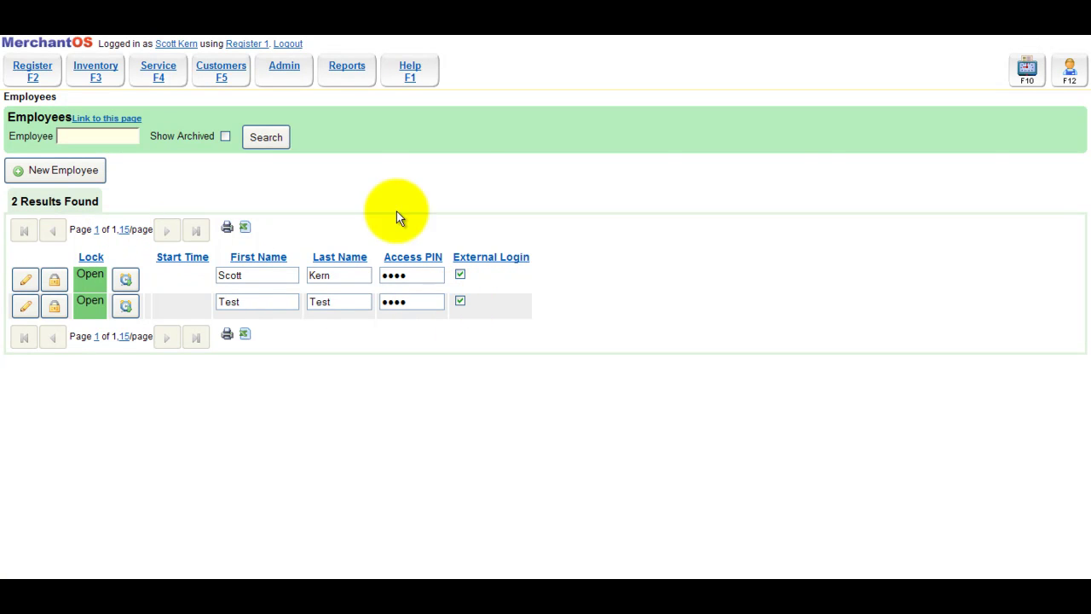
pyautogui.click(287, 73)
pyautogui.scroll(-5, 149, 290)
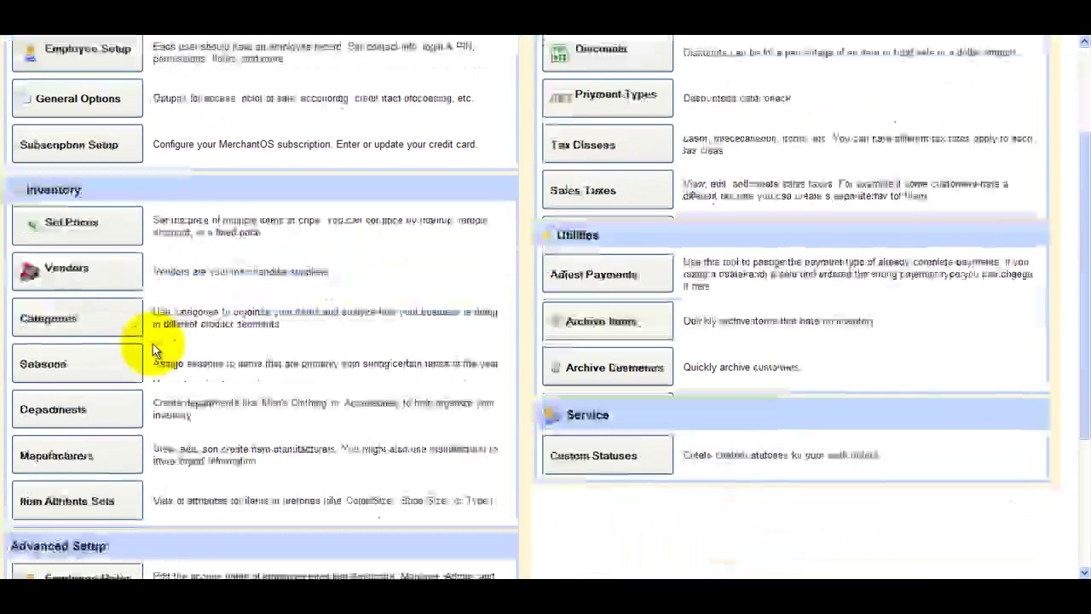
pyautogui.click(114, 361)
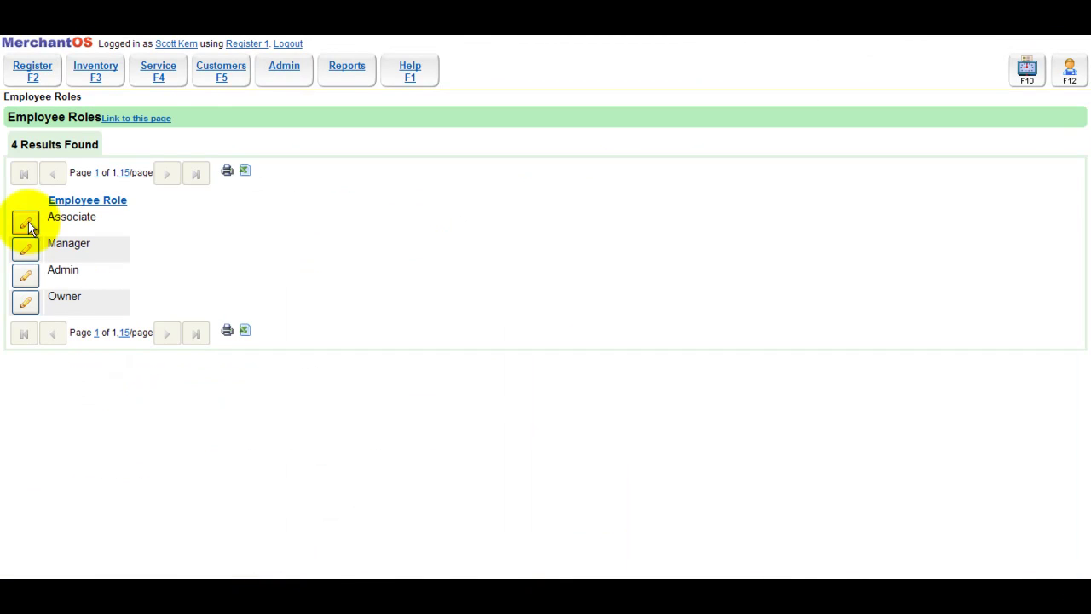
pyautogui.click(28, 222)
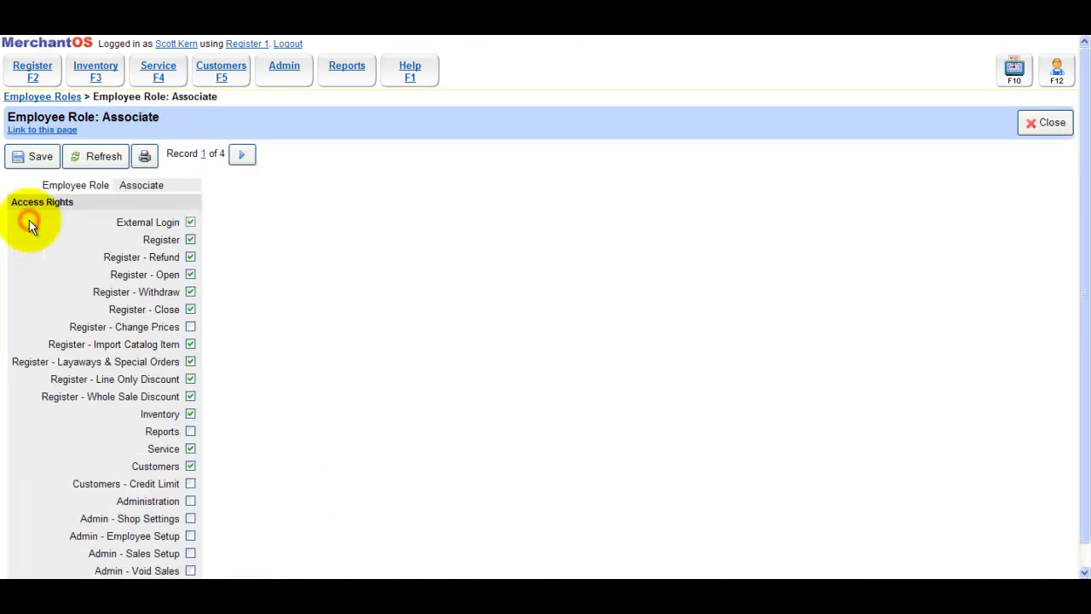
pyautogui.click(189, 221)
pyautogui.click(31, 160)
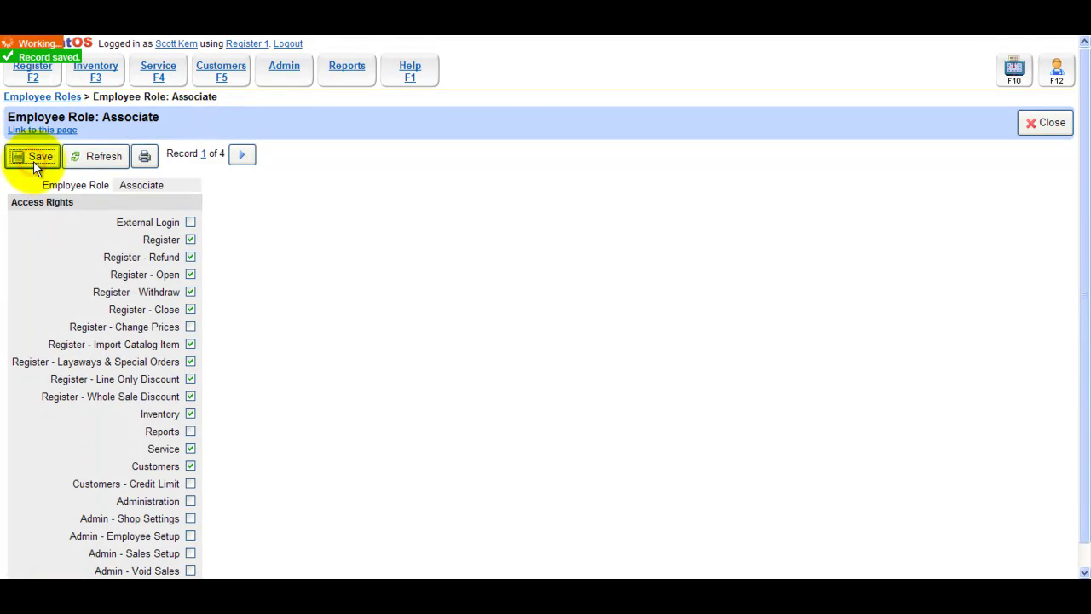
pyautogui.click(300, 74)
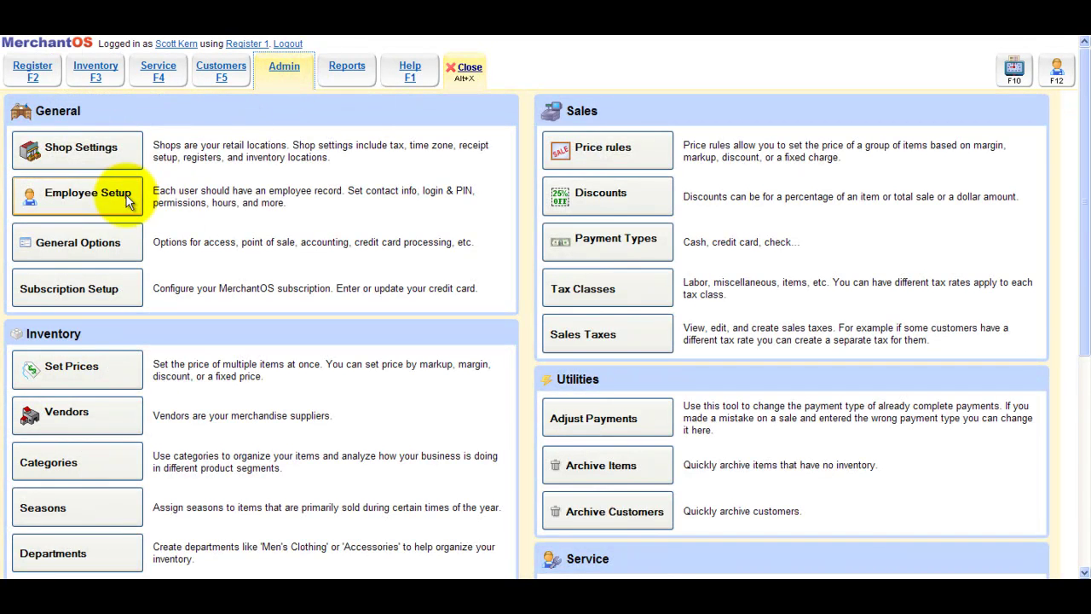
# Toggle External Login on the Test row and reload Employee Setup to confirm it stays off
pyautogui.click(127, 195)
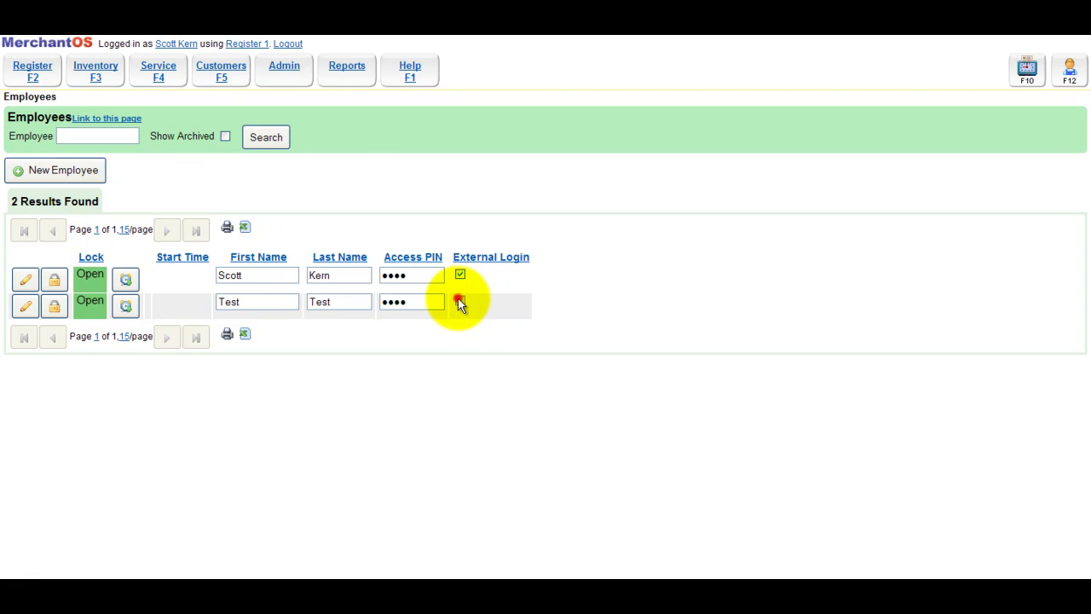
pyautogui.click(459, 301)
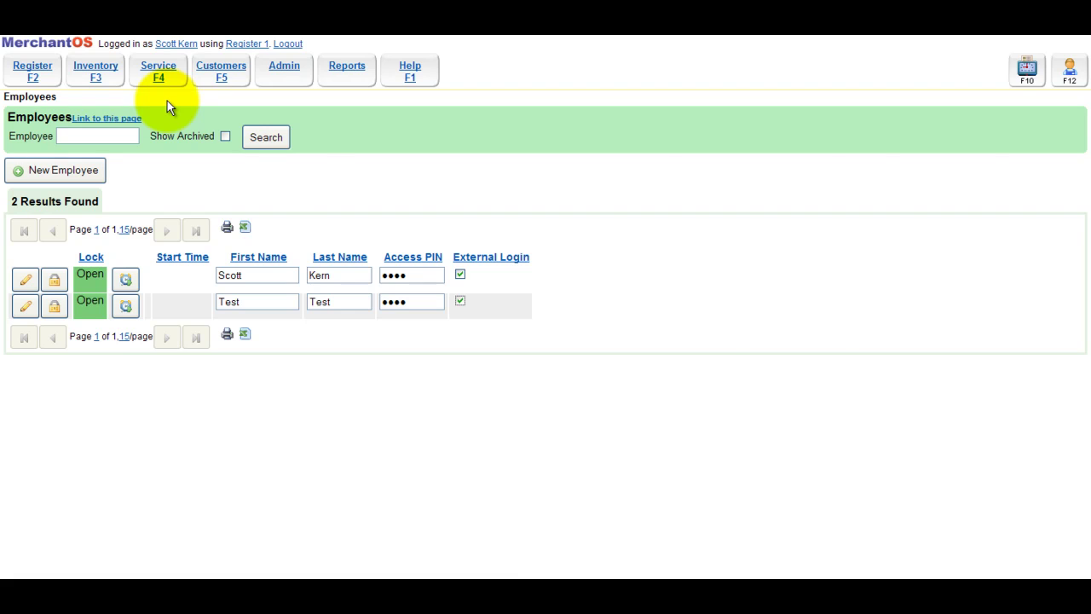
pyautogui.click(290, 71)
pyautogui.click(116, 200)
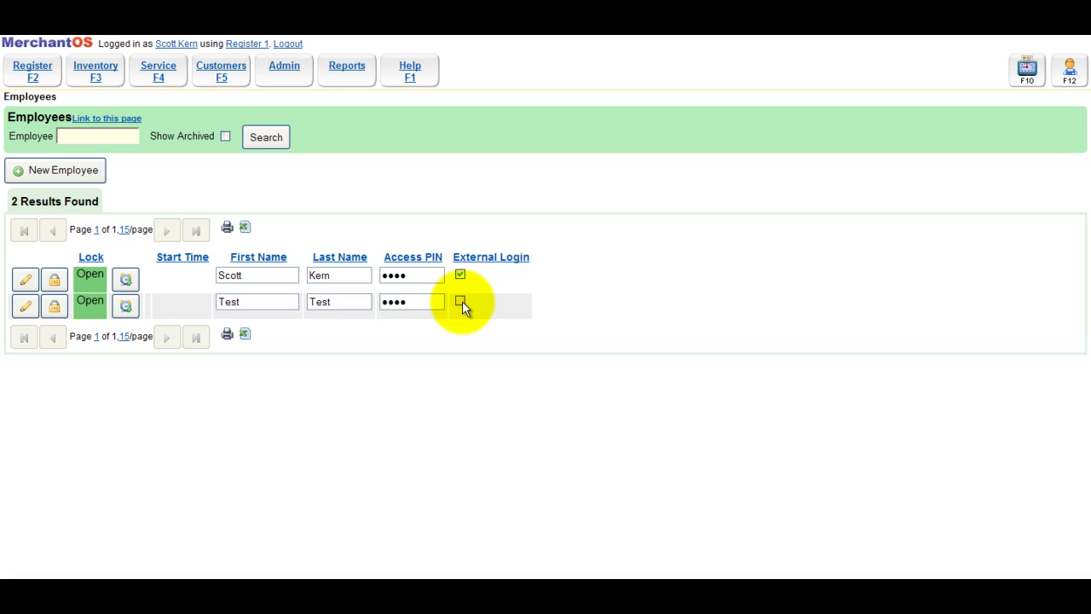
# Turn on Require PIN Before Each Sale in General Options and save
pyautogui.click(287, 75)
pyautogui.click(107, 250)
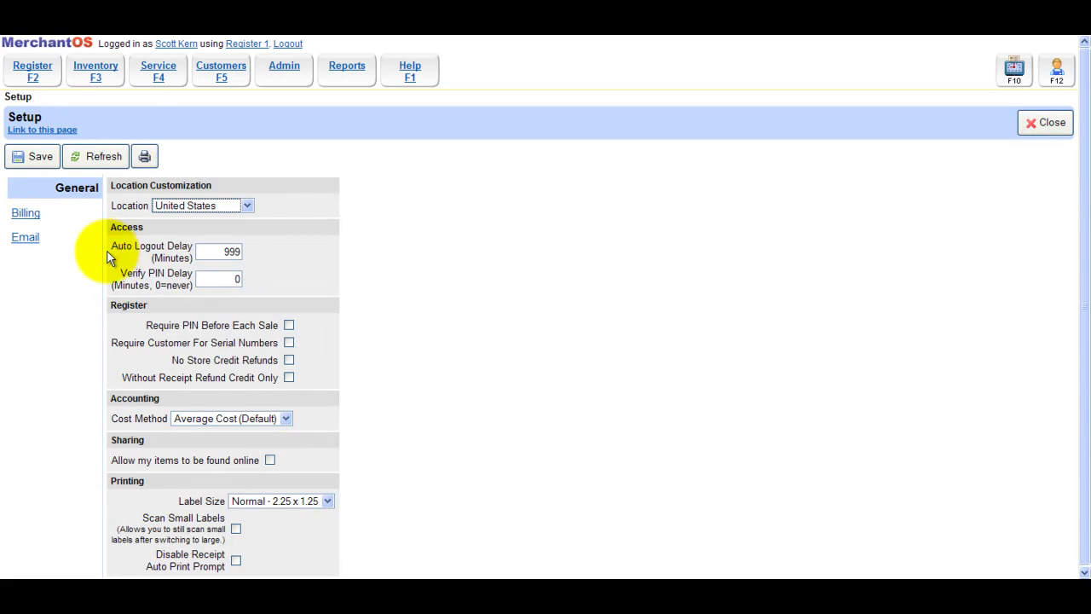
pyautogui.click(289, 325)
pyautogui.click(43, 159)
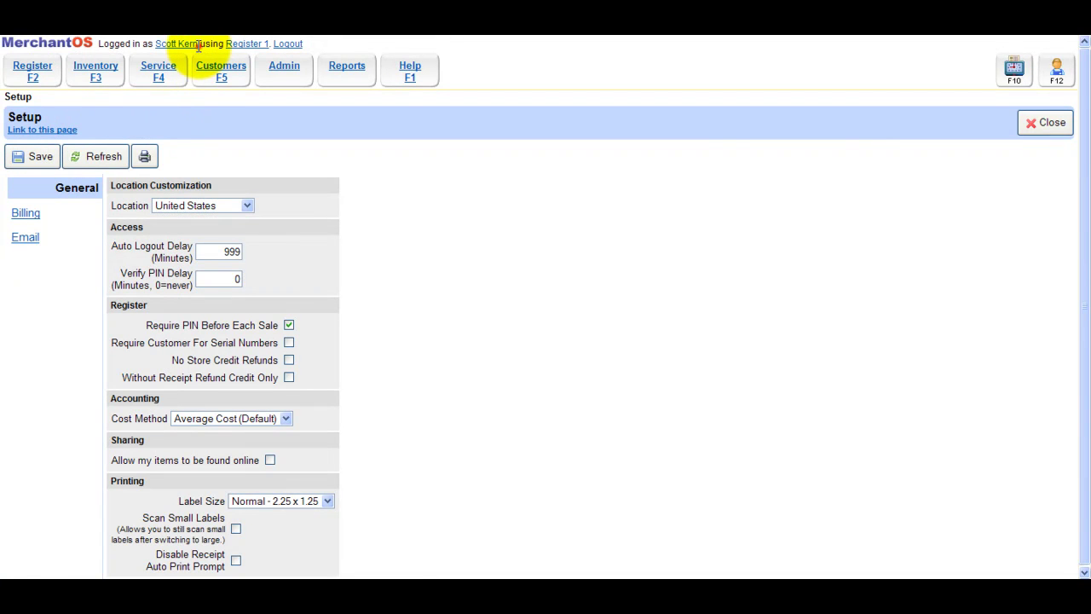
pyautogui.moveTo(198, 46); pyautogui.dragTo(156, 44)
pyautogui.click(38, 79)
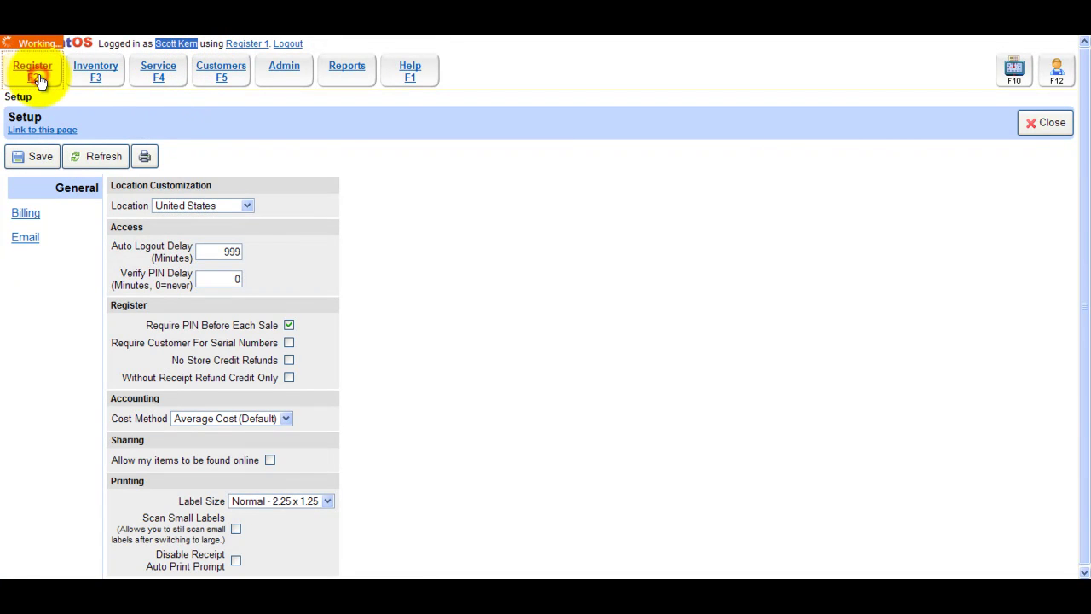
# Finish empty sale #18 under the test employee's PIN, then start a new sale with the admin PIN
pyautogui.click(51, 383)
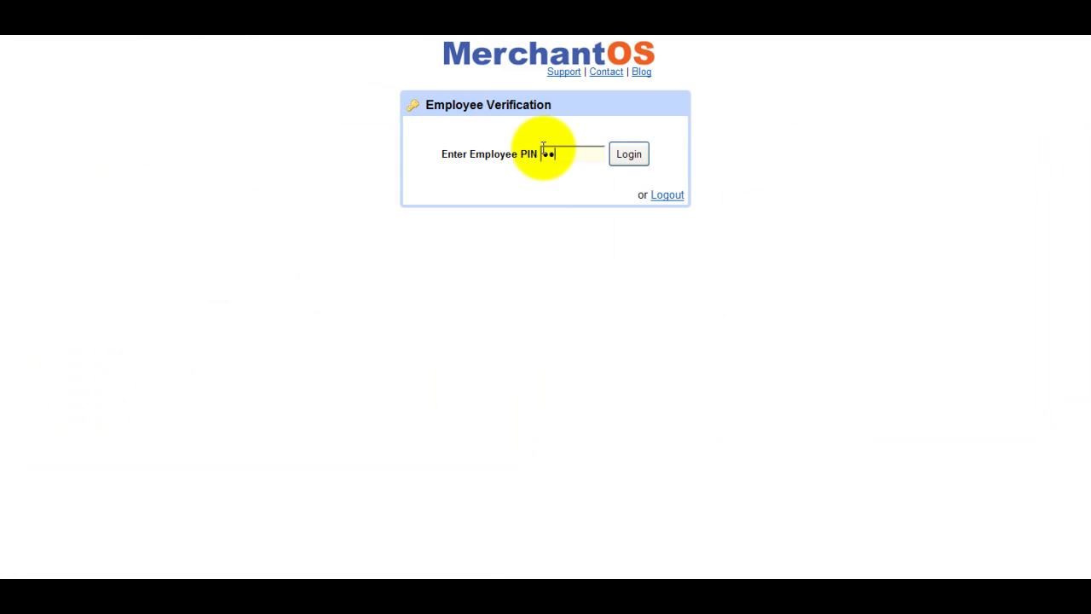
pyautogui.press('Return')
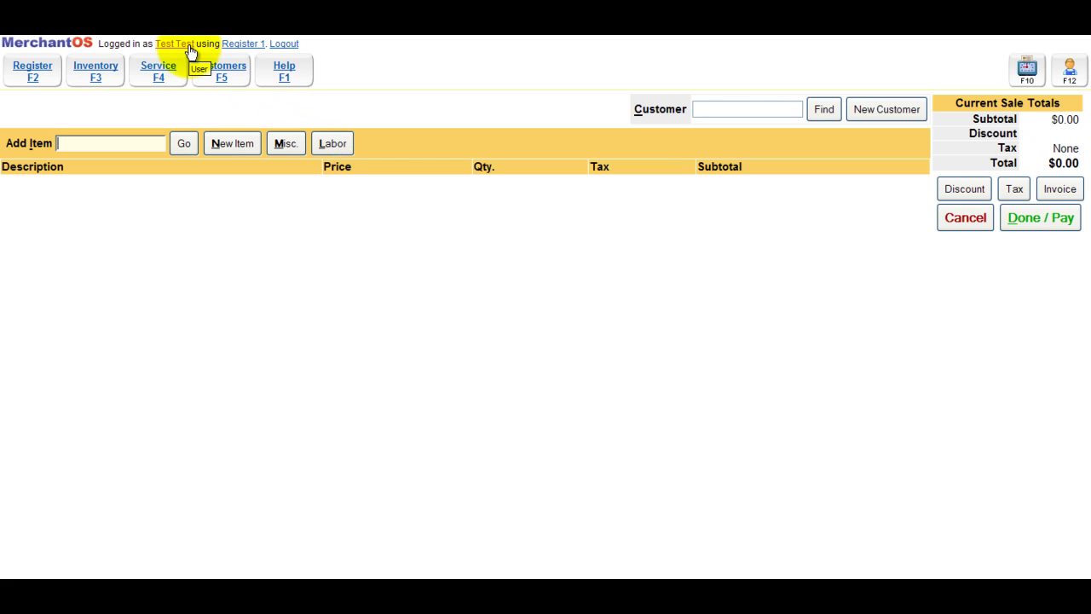
pyautogui.click(1009, 209)
pyautogui.click(1014, 225)
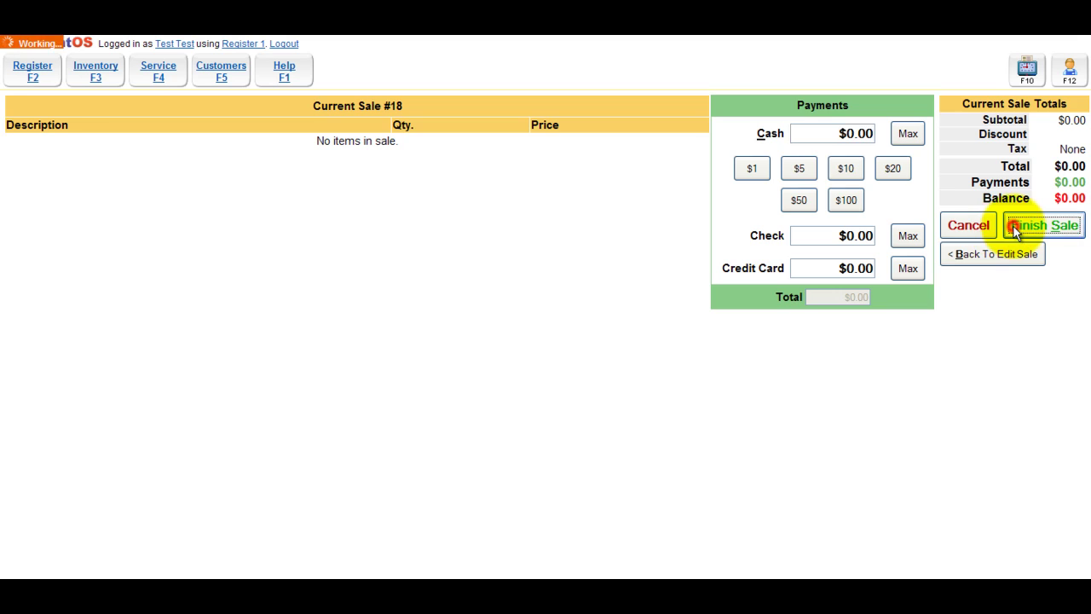
pyautogui.click(339, 283)
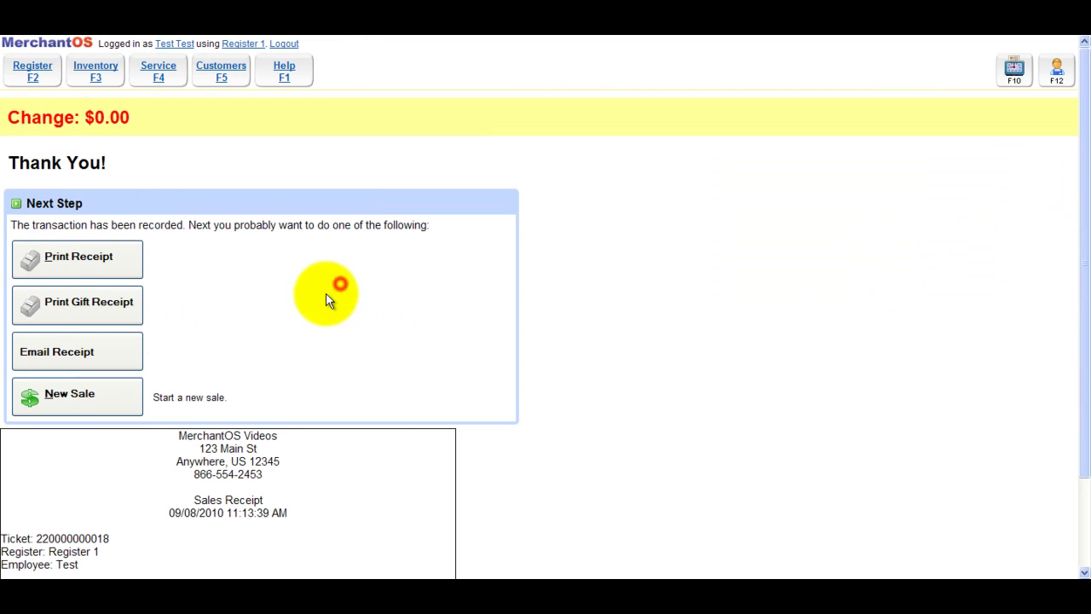
pyautogui.click(107, 397)
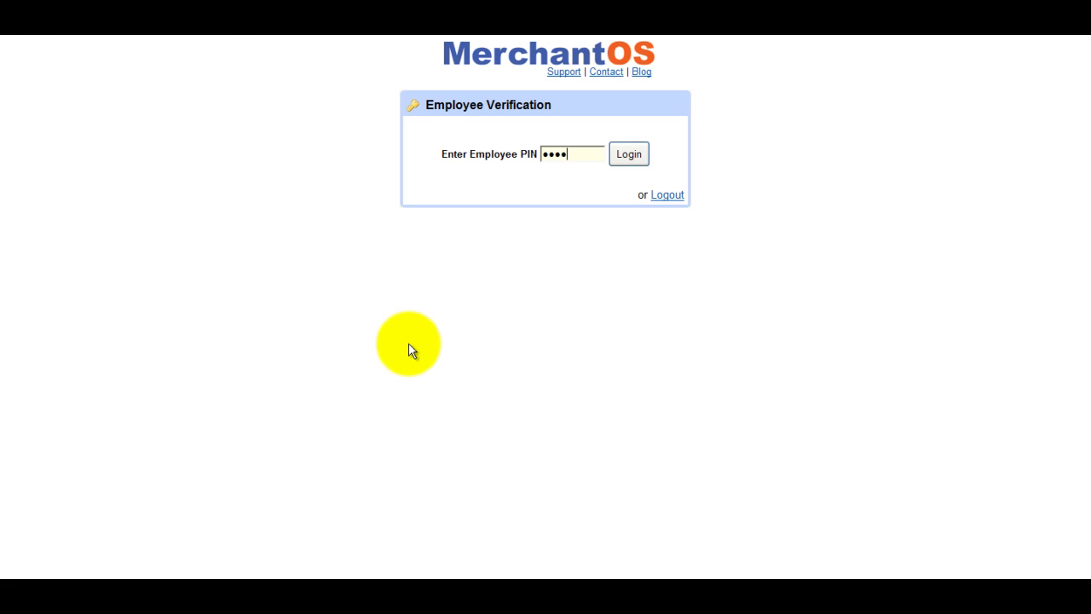
pyautogui.press('Return')
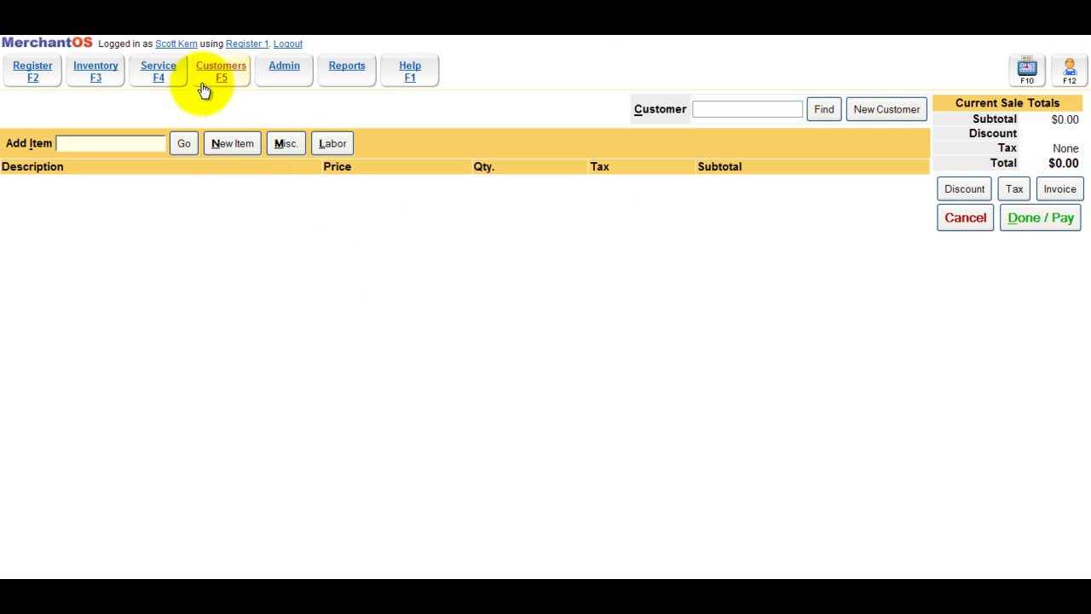
# In Admin > Employee Setup, lock the test employee, then unlock them back to Open status
pyautogui.moveTo(200, 43); pyautogui.dragTo(156, 44)
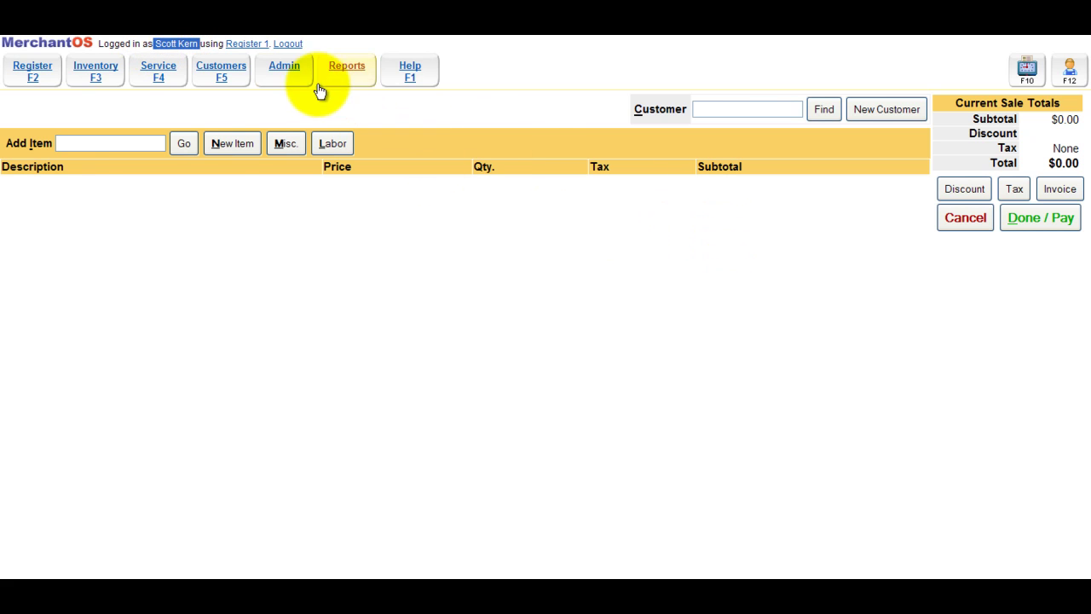
pyautogui.click(292, 74)
pyautogui.click(113, 201)
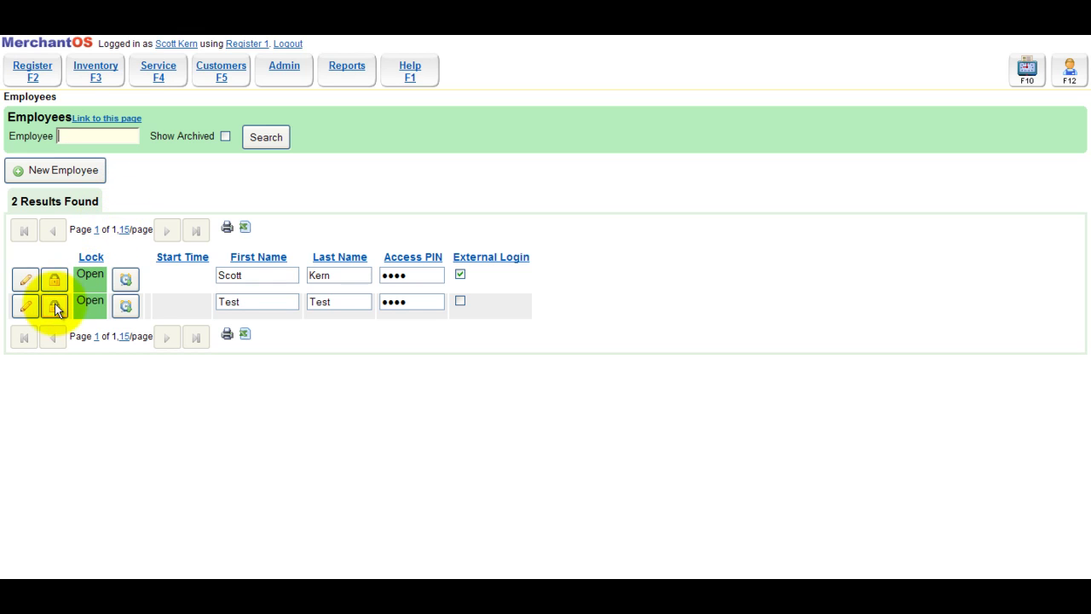
pyautogui.click(54, 307)
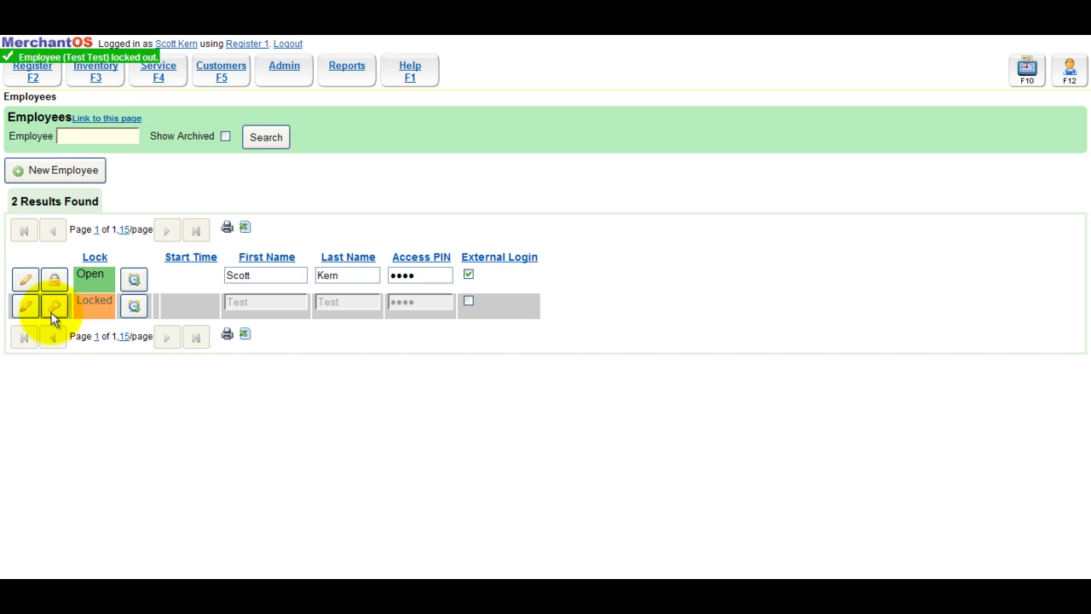
pyautogui.click(54, 307)
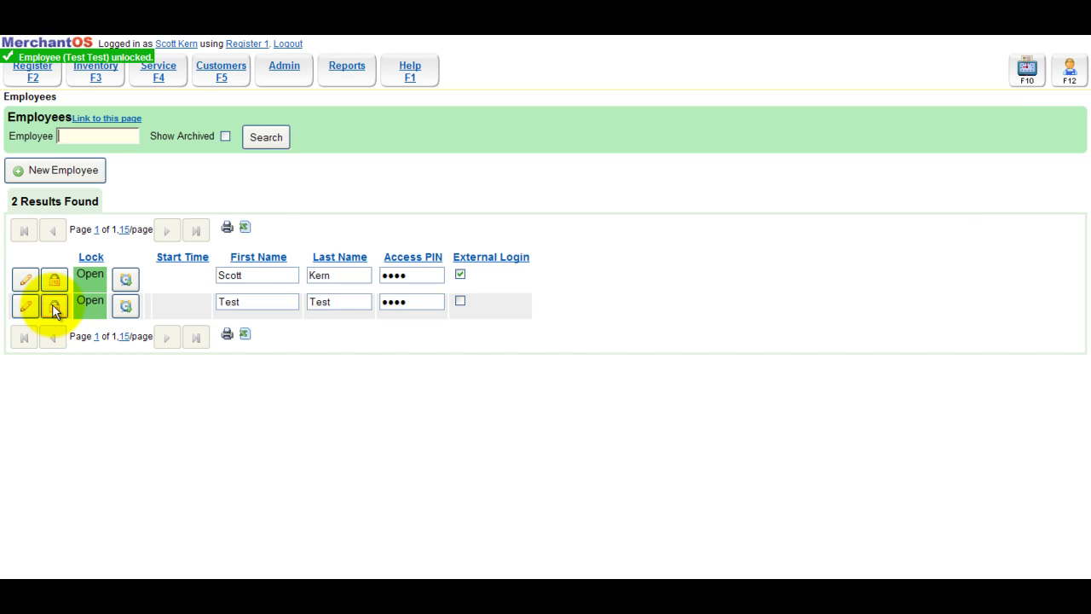